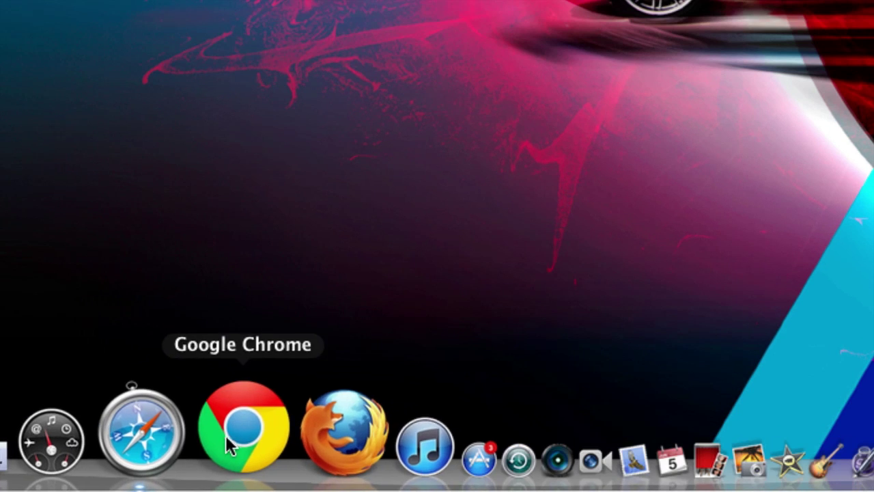
Step: Open Safari and search Google for "camino download mac"
click(204, 437)
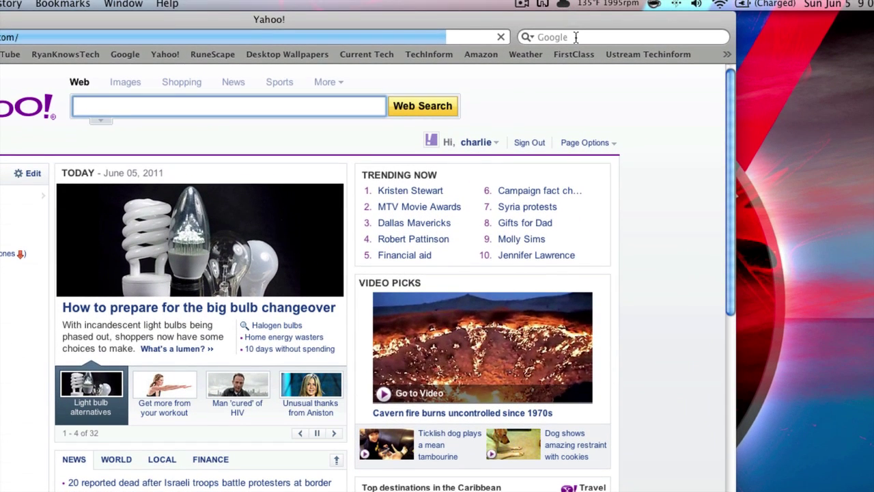
click(576, 37)
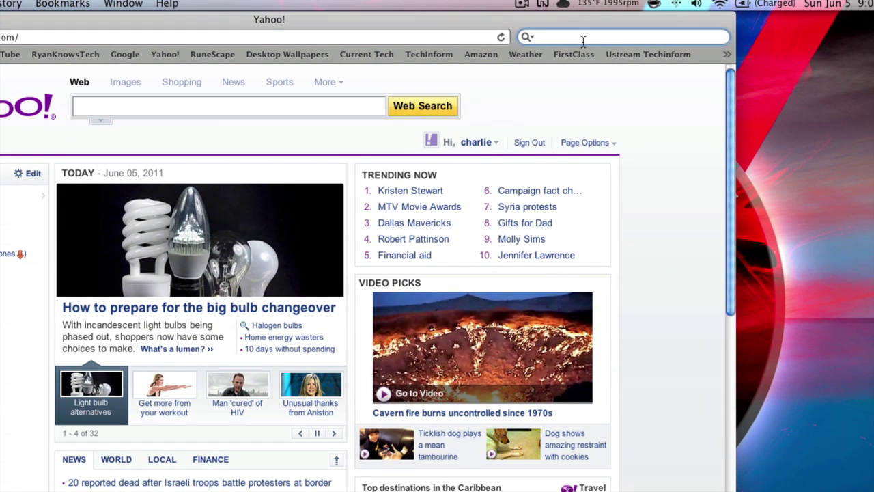
text(camino)
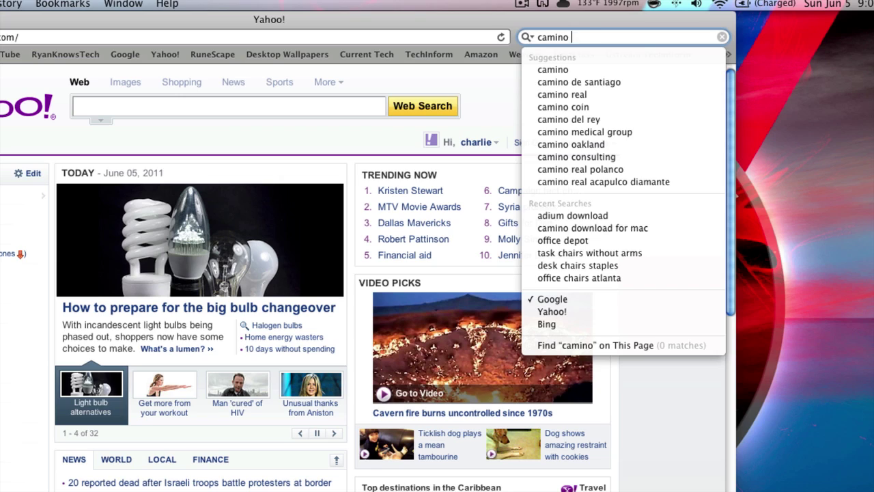
text(download mac)
key(Return)
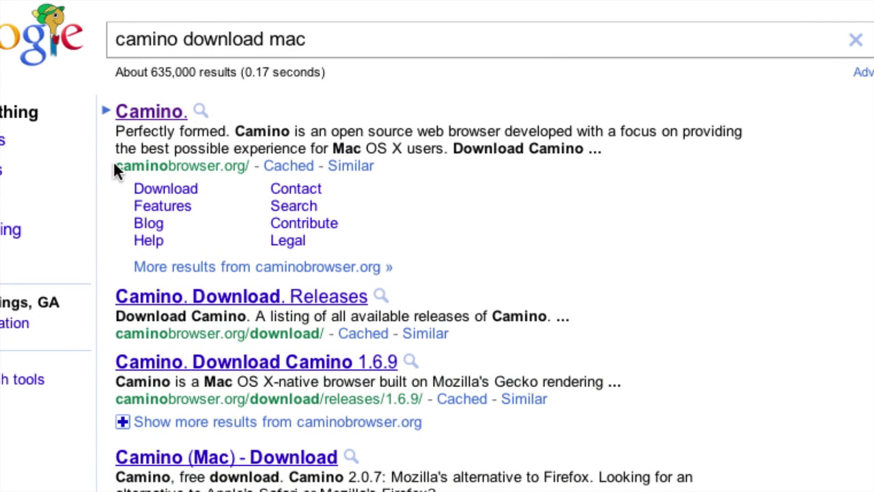
Step: Open the caminobrowser.org home page from the search results and look over its content, including the system requirements
drag(114, 165, 258, 187)
click(261, 190)
click(145, 128)
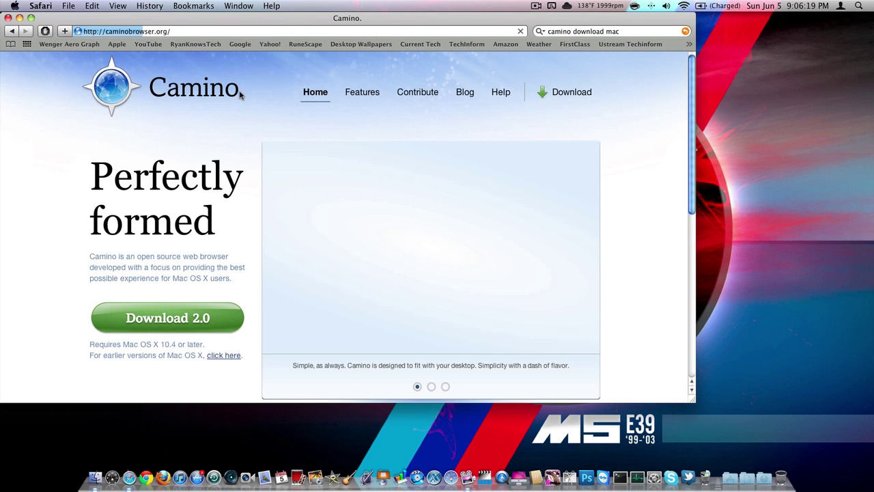
scroll(258, 176, down, 2)
scroll(259, 175, down, 4)
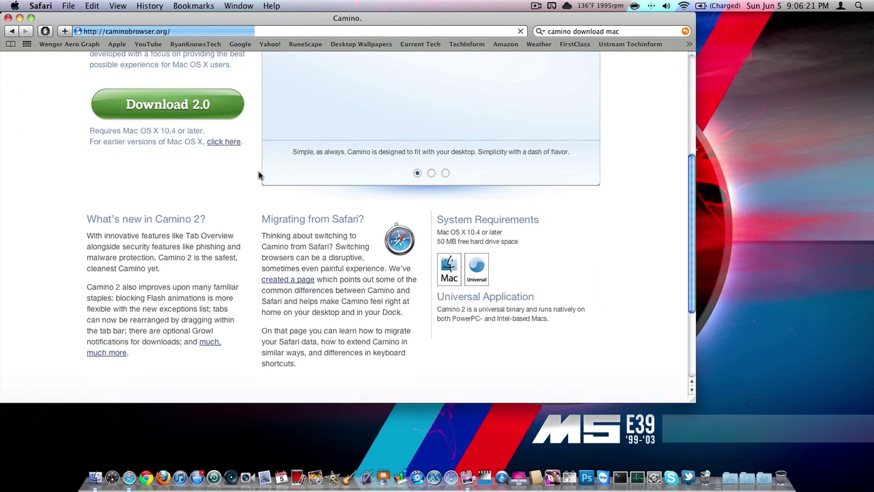
scroll(212, 217, up, 6)
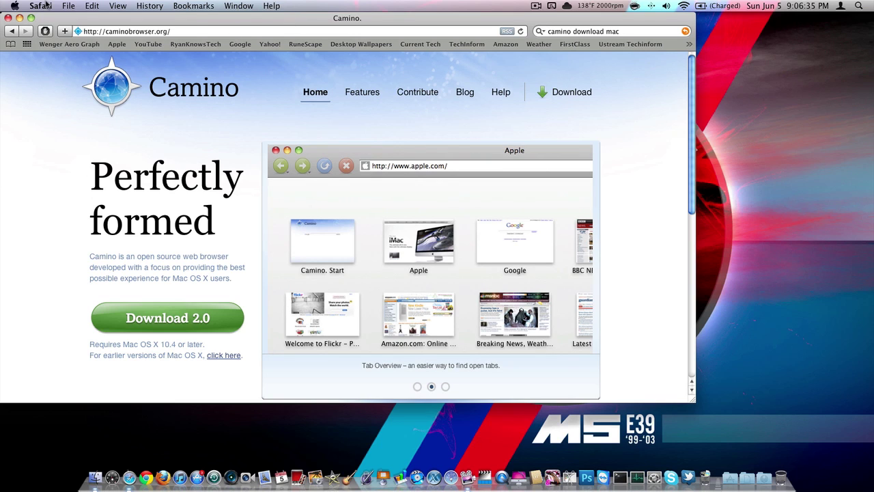
Step: Close the browser window showing the Camino website
click(68, 6)
click(195, 28)
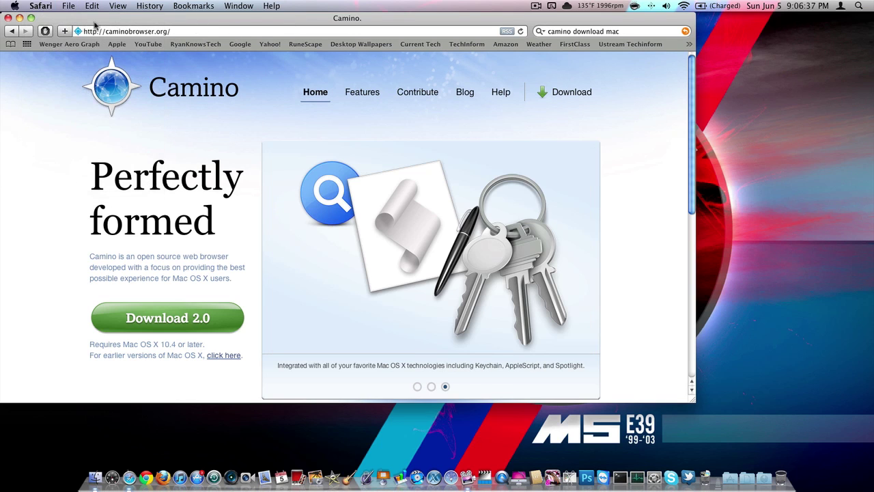
click(9, 18)
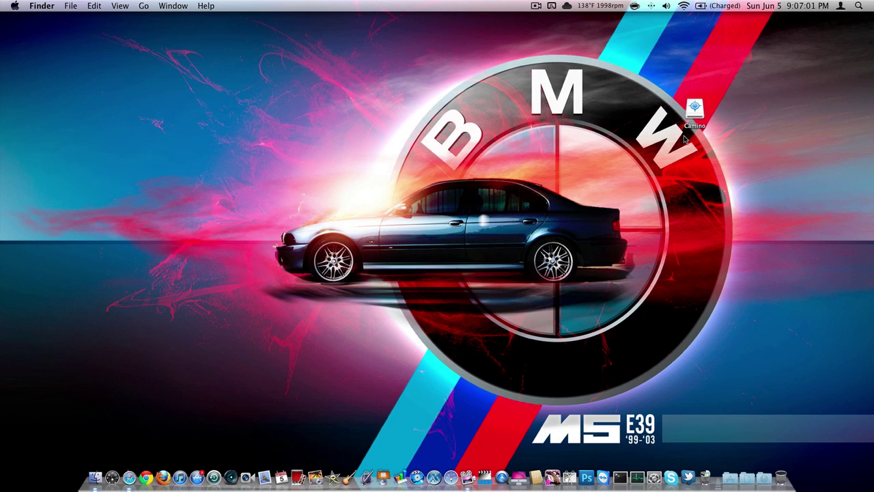
Step: Move the mounted Camino disk image to a free spot on the desktop, open it and reposition its window
drag(694, 106, 809, 67)
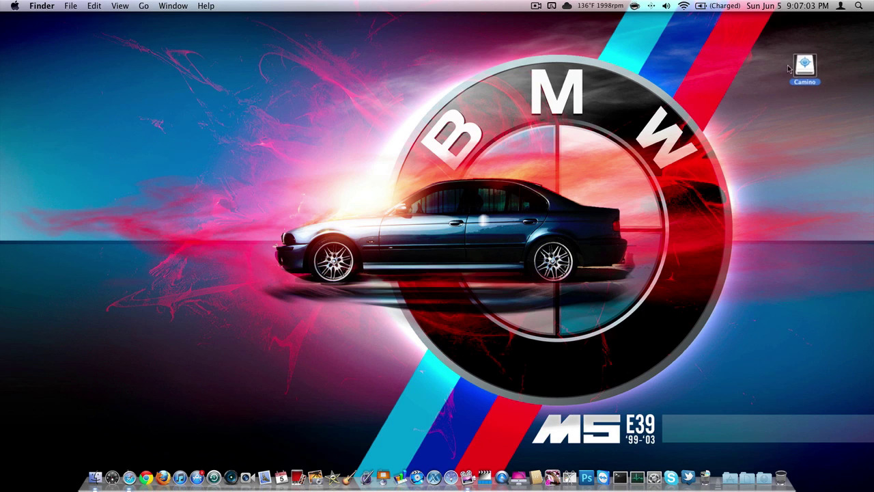
double_click(811, 70)
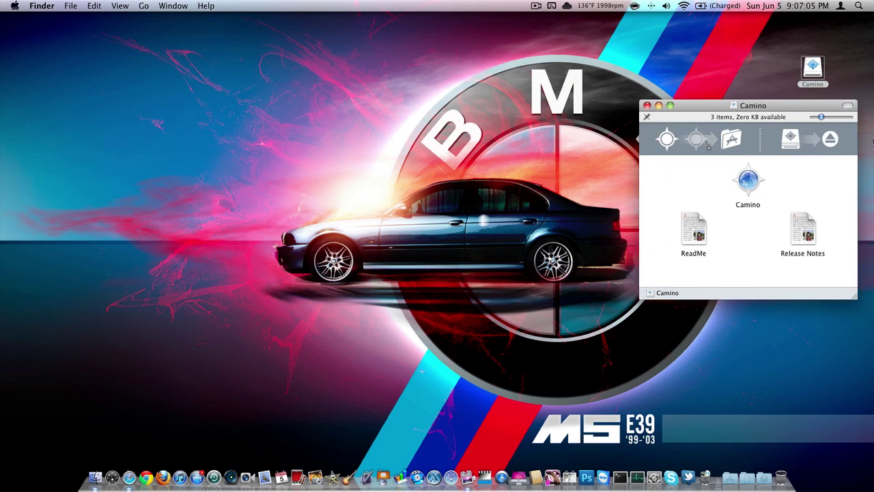
drag(742, 111, 636, 93)
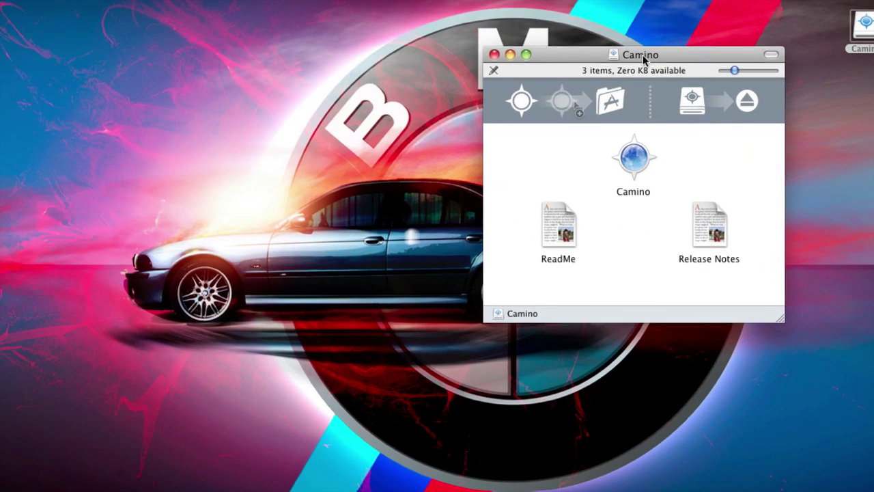
drag(649, 57, 478, 58)
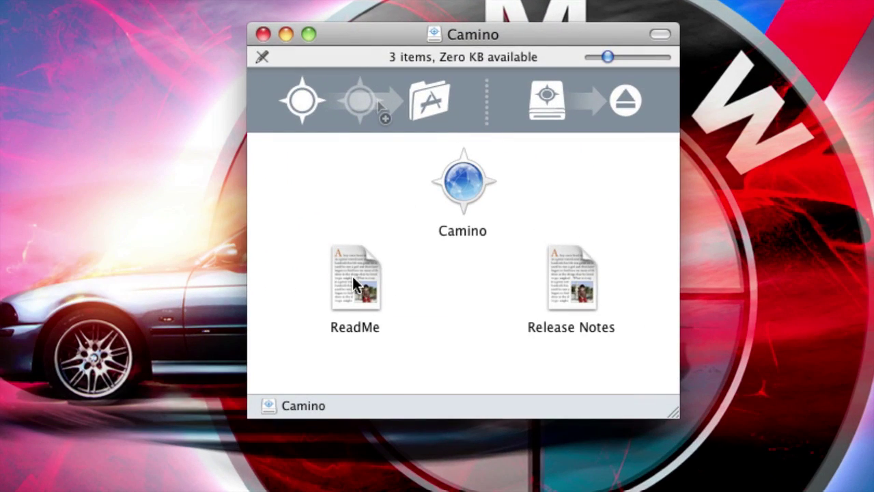
Step: Open the ReadMe file from the Camino disk image, look through its installation instructions and quit TextEdit
click(348, 287)
click(418, 333)
double_click(354, 280)
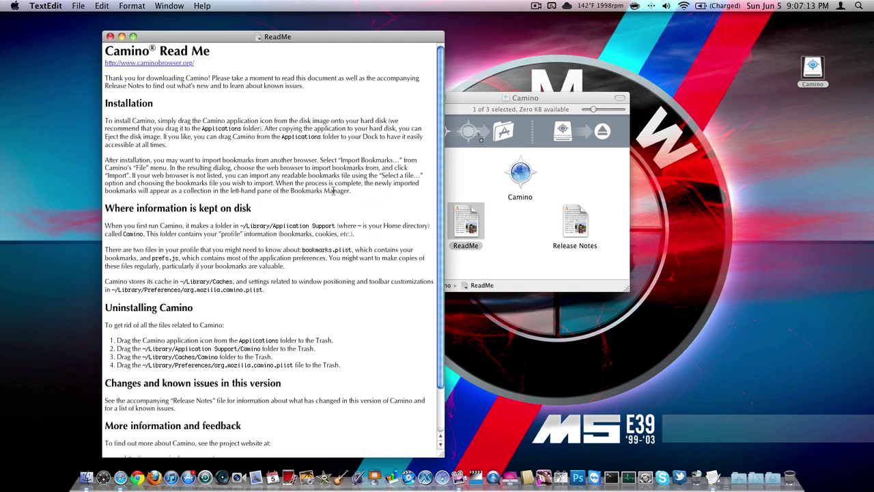
scroll(333, 191, down, 3)
scroll(330, 187, up, 3)
click(55, 7)
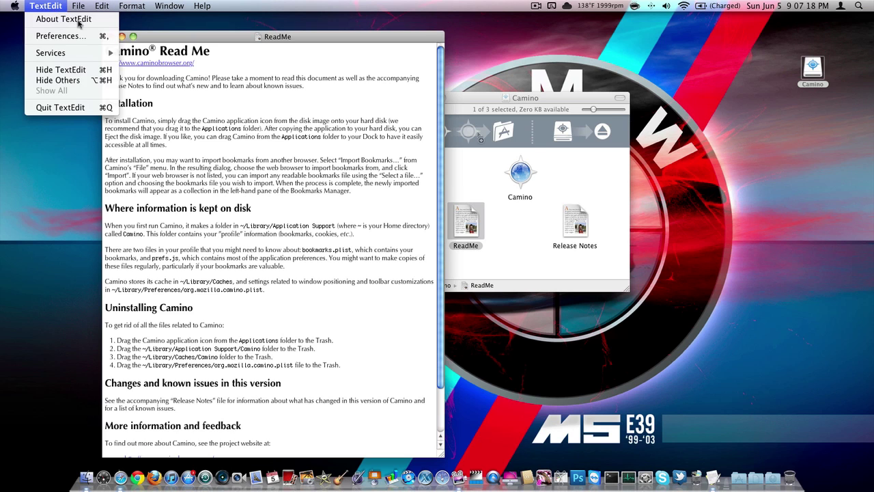
click(47, 108)
Step: Open the Release Notes from the Camino disk image, skim the listed changes and features, and quit TextEdit
double_click(580, 222)
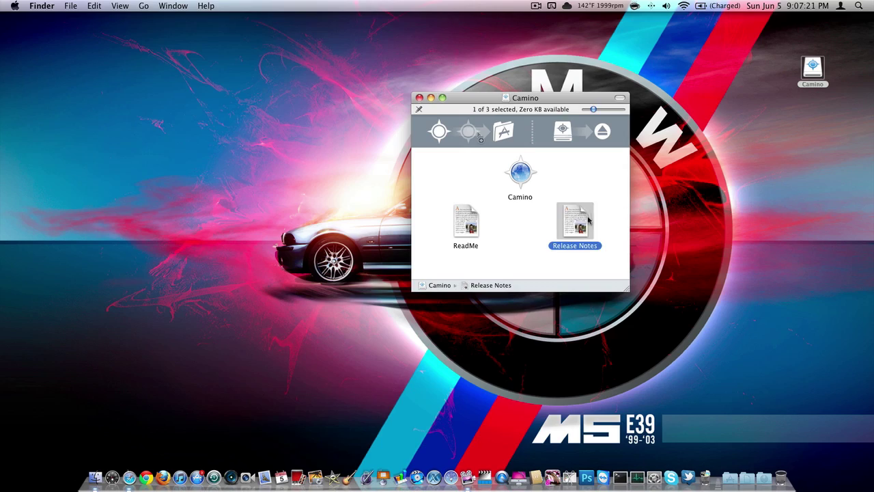
scroll(126, 89, down, 10)
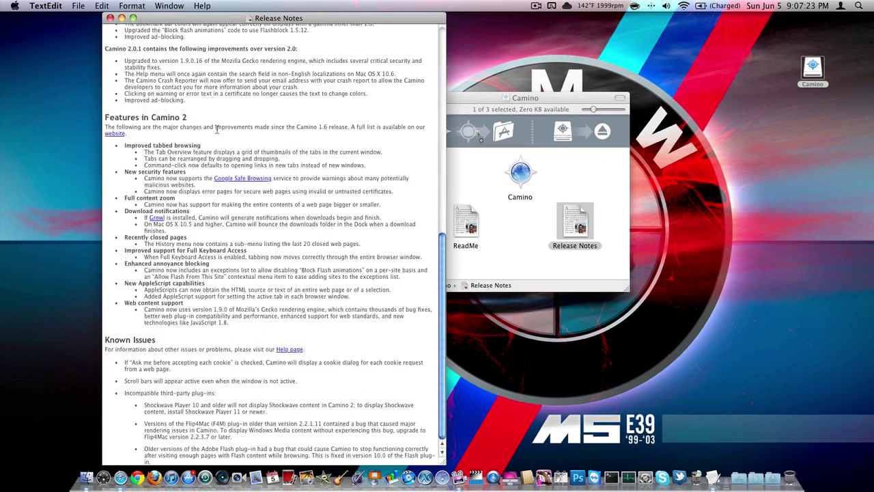
scroll(150, 62, up, 10)
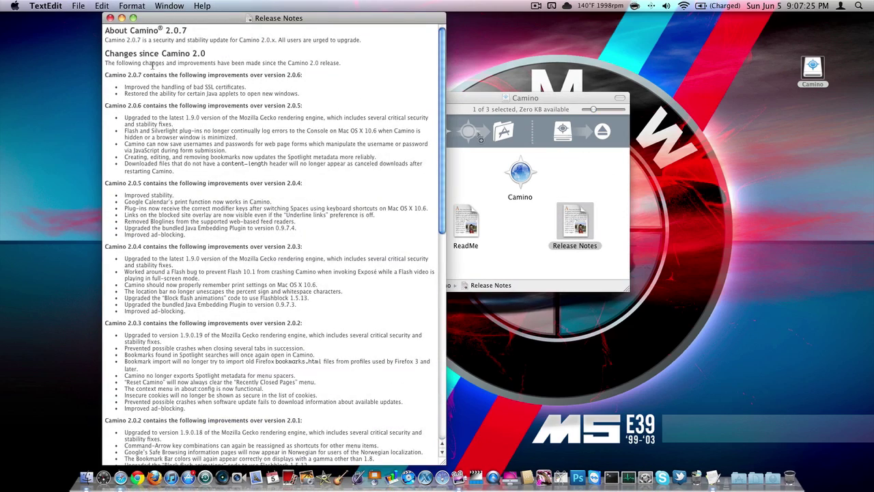
key(super+q)
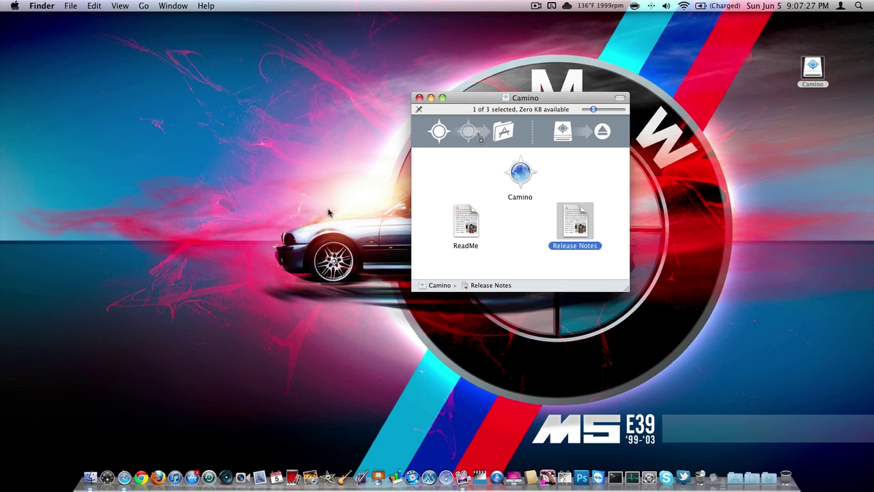
Step: Copy the Camino application from the disk image into the Applications folder and close the open Finder windows
click(507, 256)
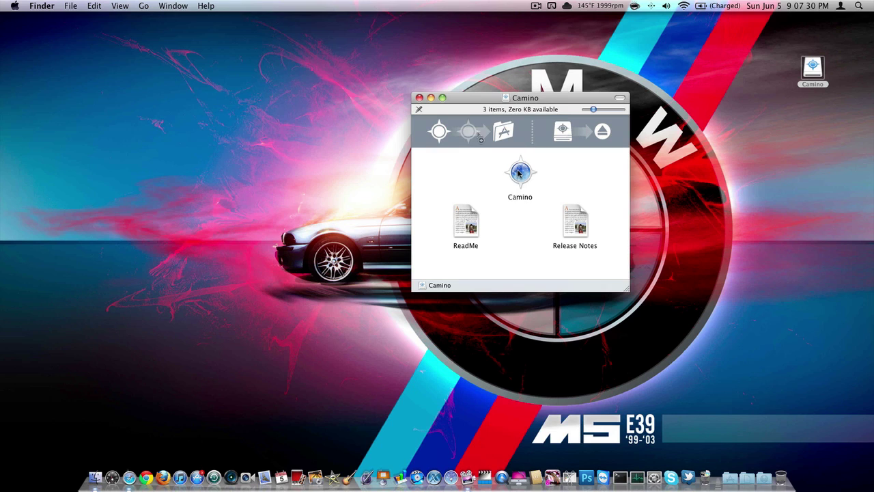
drag(518, 173, 664, 410)
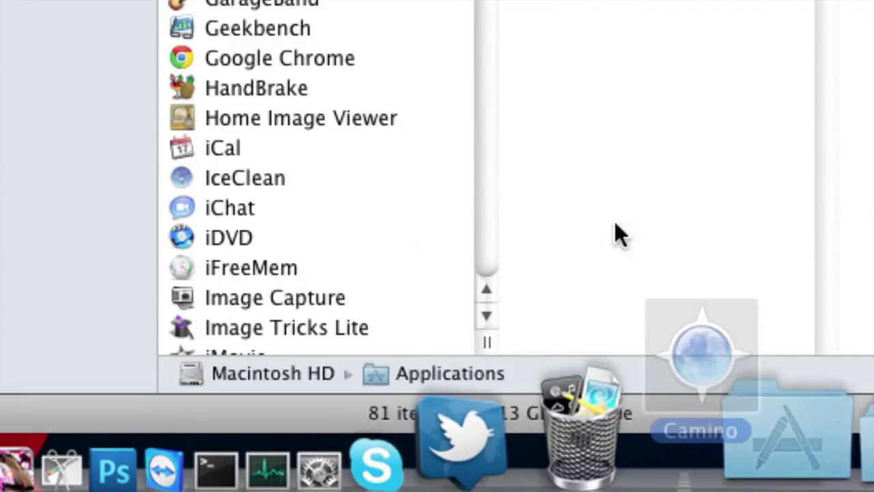
drag(618, 234, 365, 75)
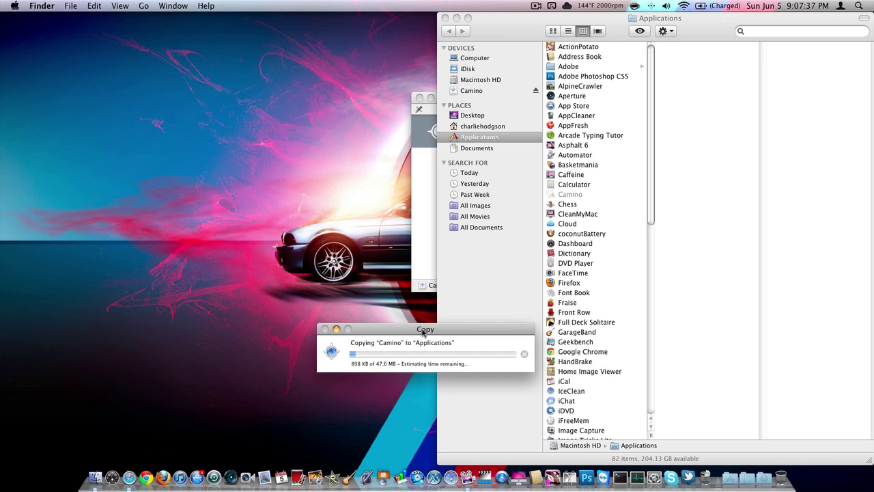
drag(425, 333, 310, 322)
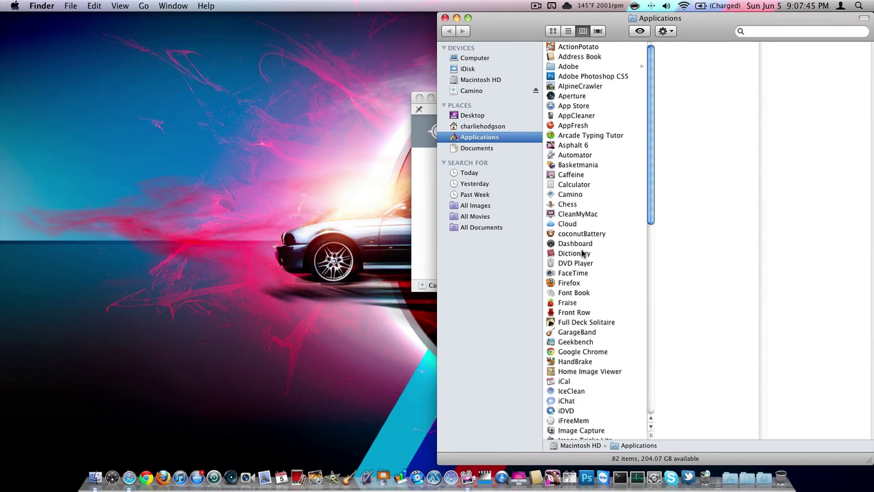
click(444, 18)
click(428, 97)
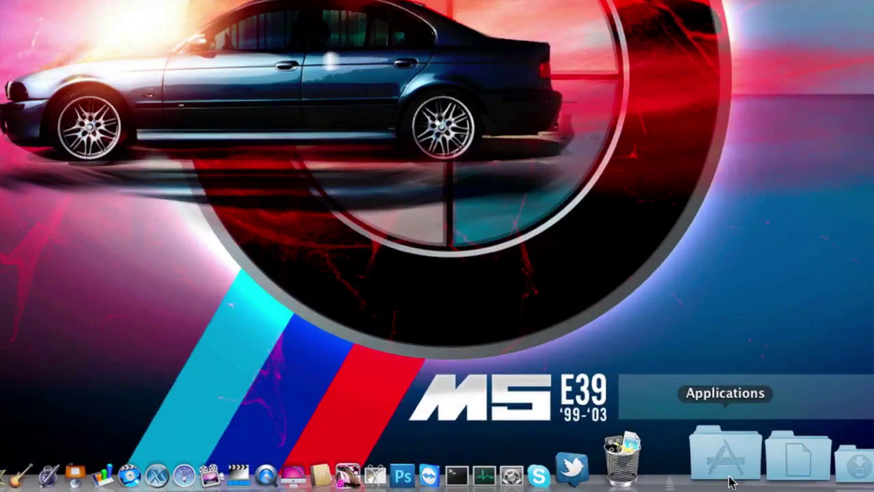
Step: Launch Camino from the Applications folder, allow the downloaded application to open, and reposition its browser window
click(729, 471)
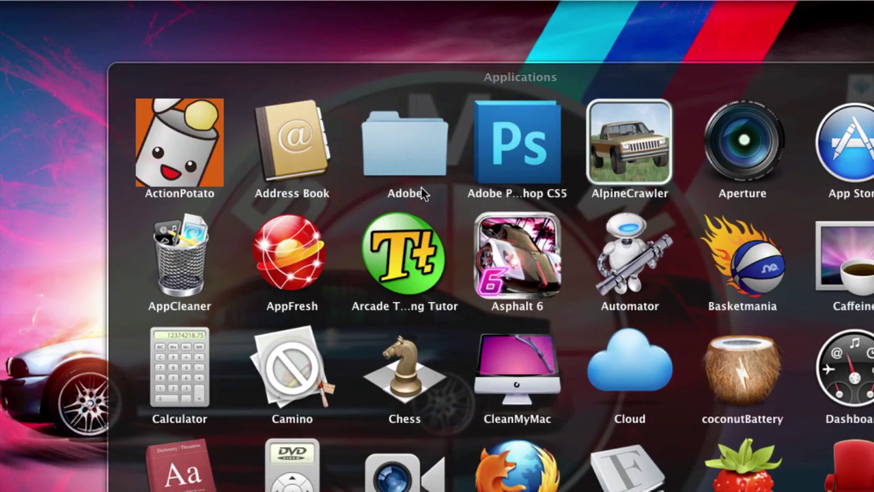
scroll(662, 293, down, 3)
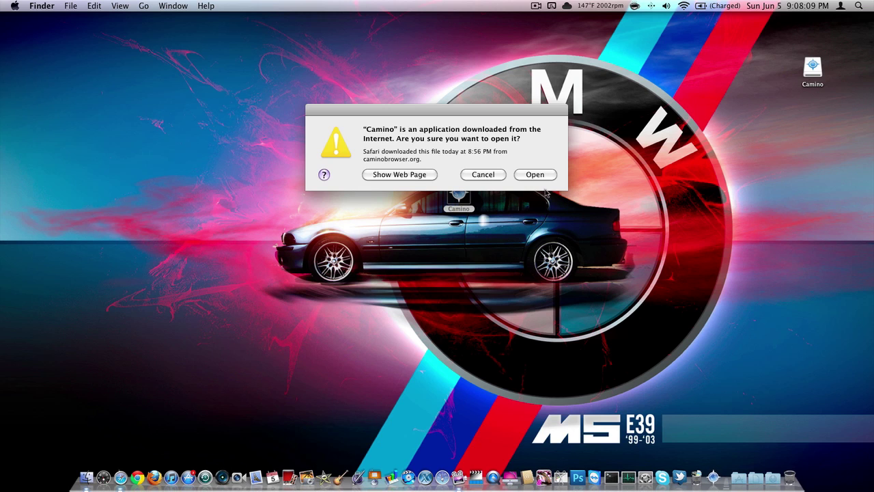
click(534, 176)
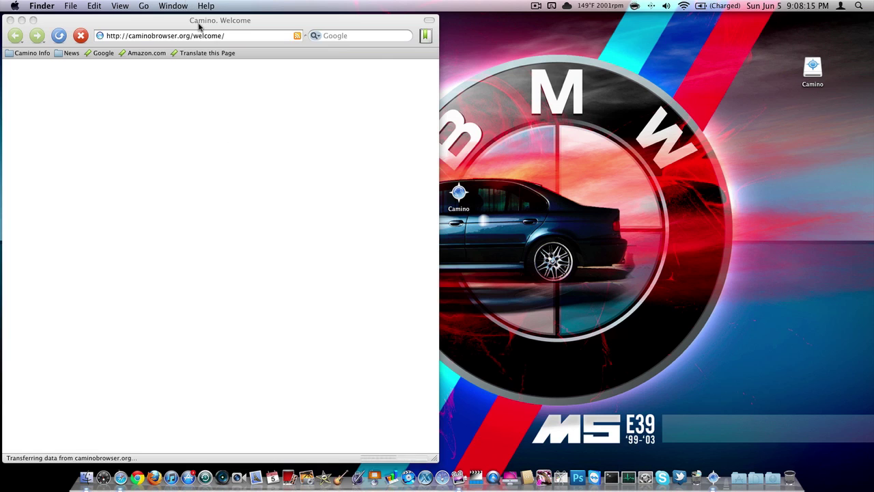
drag(198, 25, 392, 23)
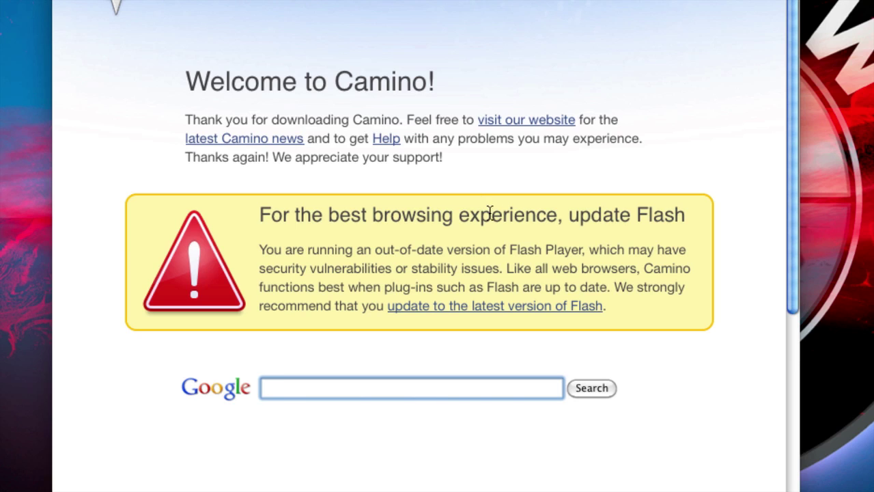
Step: Follow the welcome page's Flash update link, download Adobe Flash Player, and close the Downloads window
click(405, 312)
scroll(474, 321, down, 3)
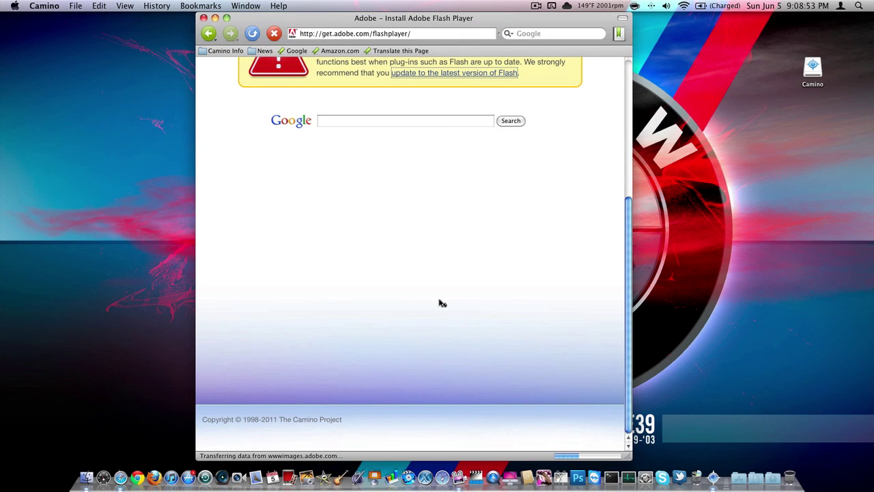
scroll(423, 102, up, 5)
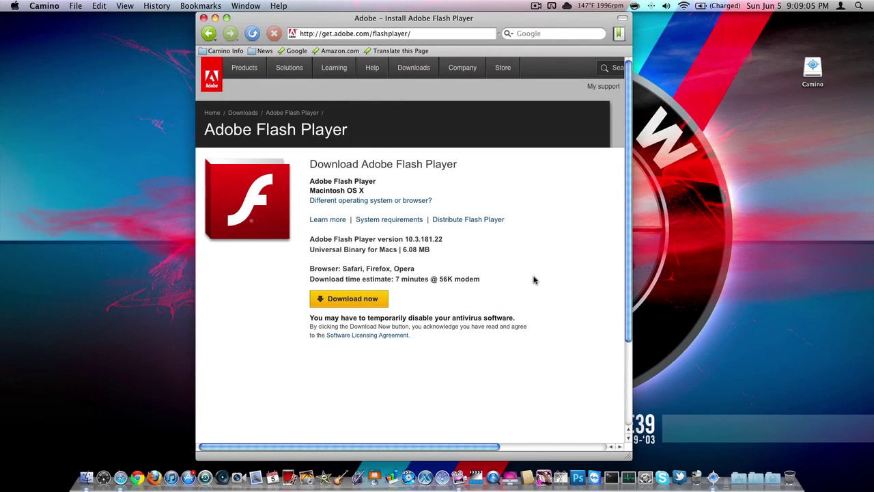
click(356, 298)
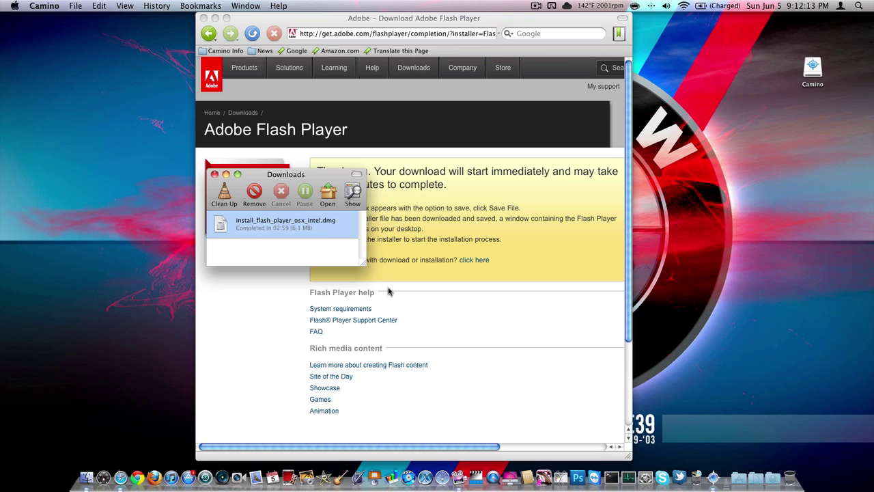
click(214, 175)
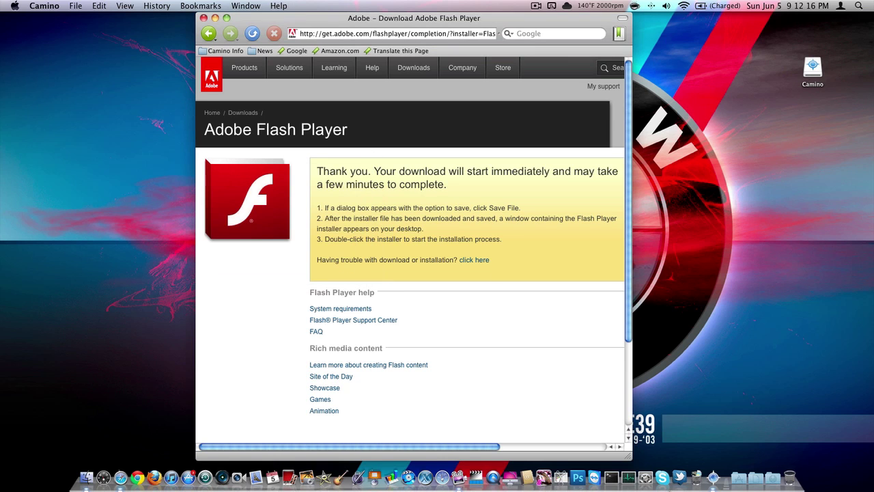
Step: Move install_flash_player_osx_intel.dmg from the Downloads folder to the desktop and open the disk image
click(759, 480)
click(794, 467)
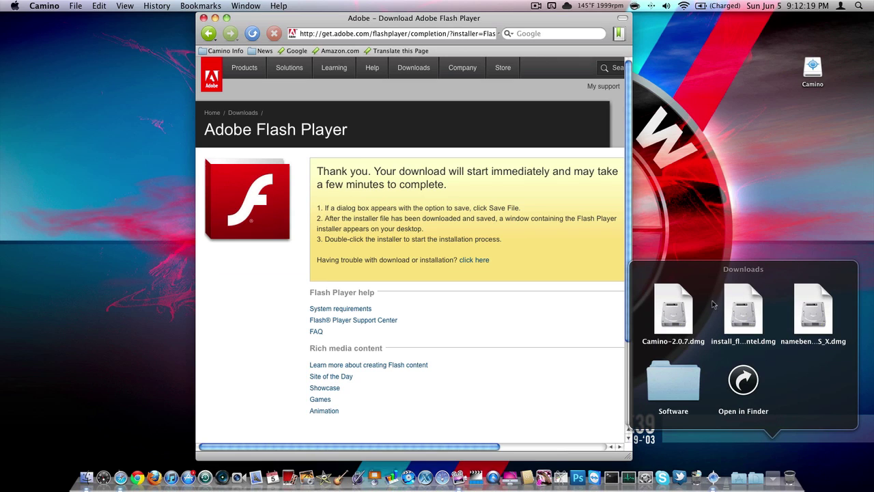
drag(731, 305, 715, 247)
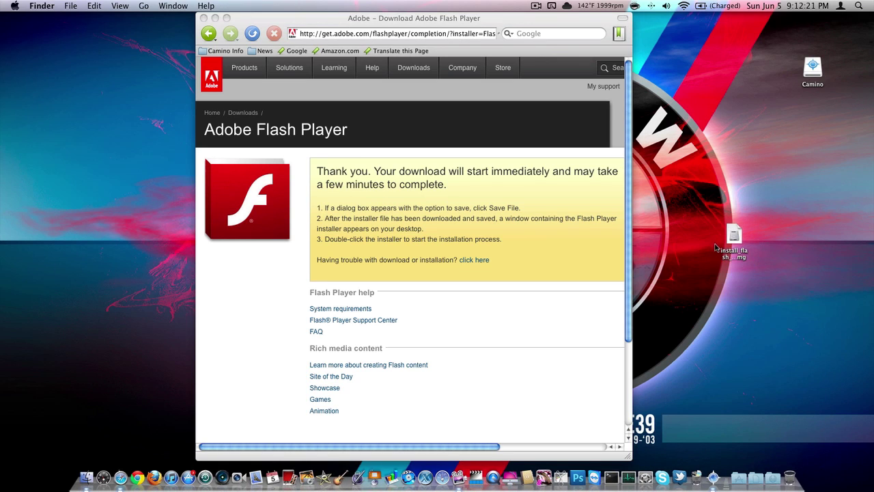
click(734, 239)
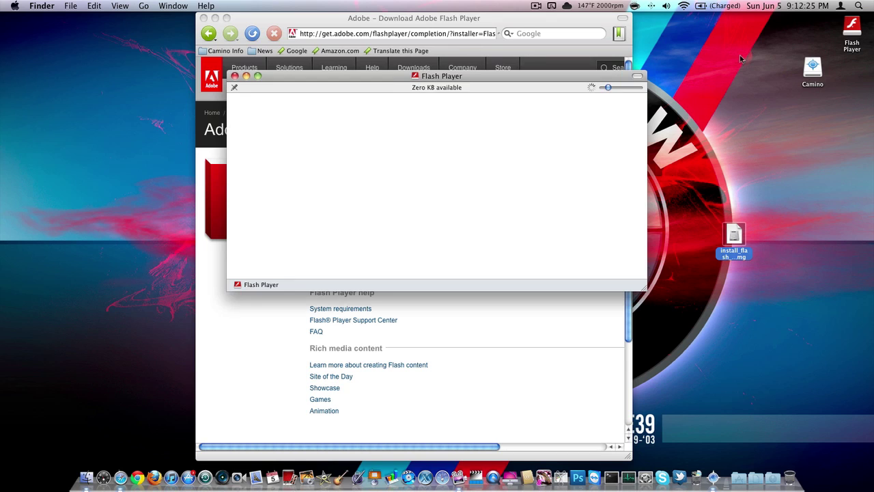
Step: Launch Install Adobe Flash Player from its disk image and allow the downloaded application to open
click(292, 112)
double_click(292, 112)
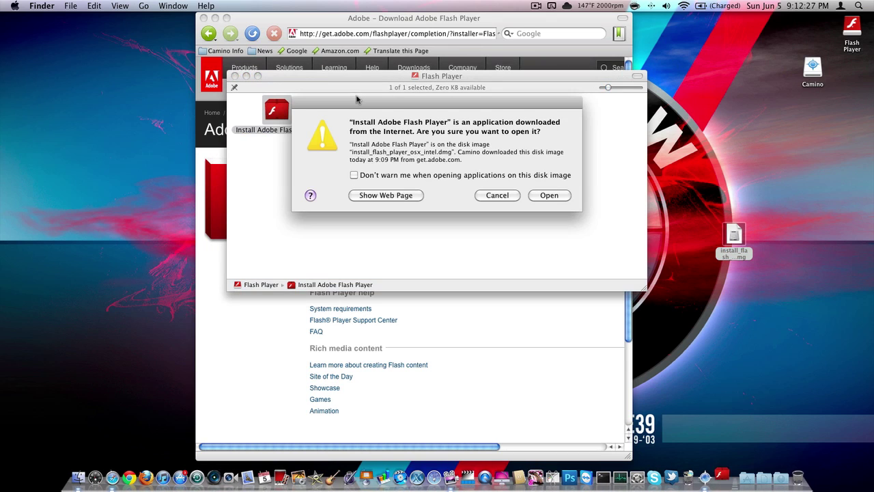
click(550, 195)
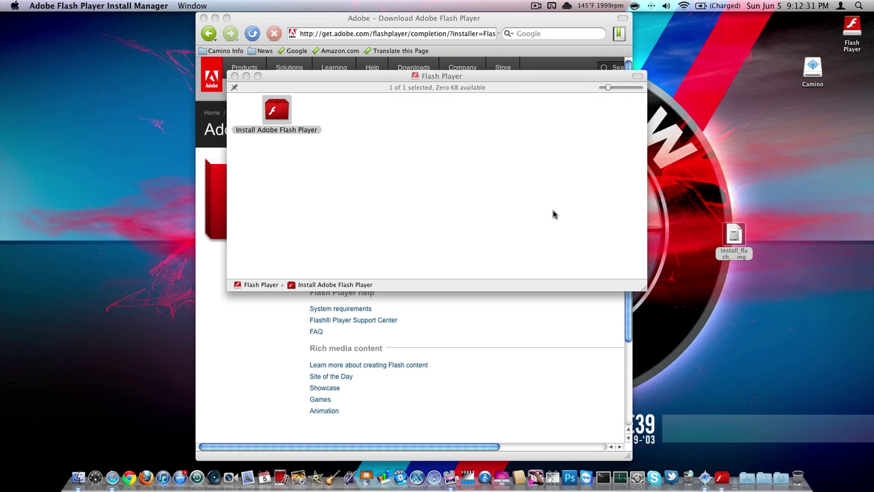
key(F9)
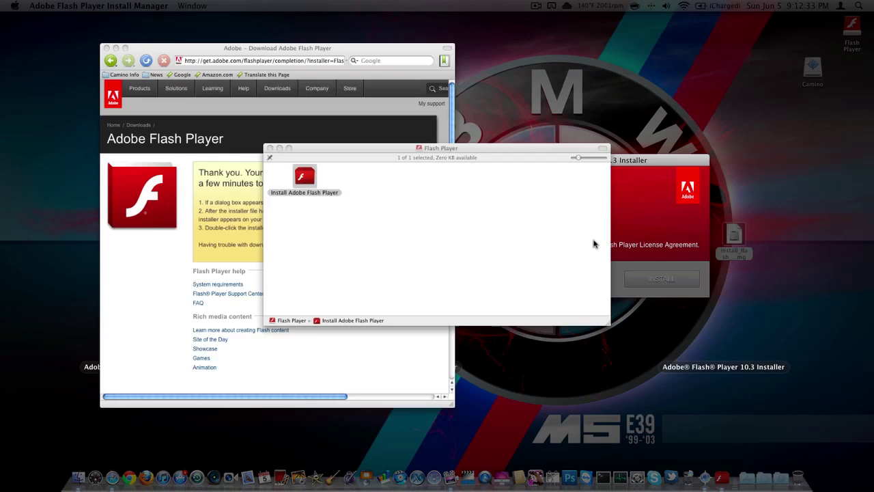
key(F9)
Step: Agree to the Flash Player license terms and start the installation, authorizing it with the account password
click(325, 181)
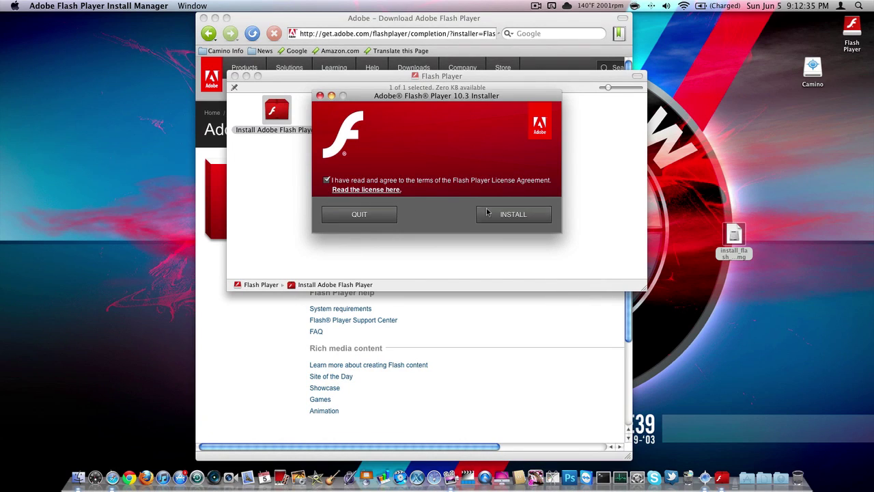
click(514, 214)
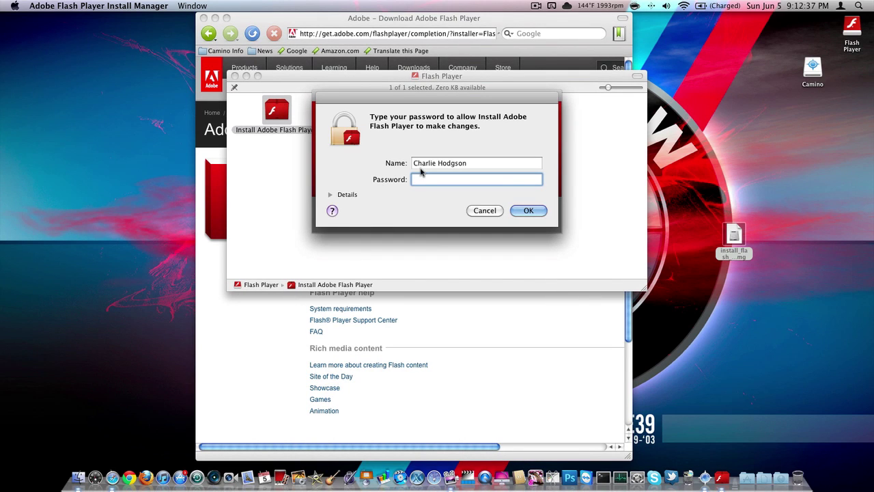
text(*****)
key(Return)
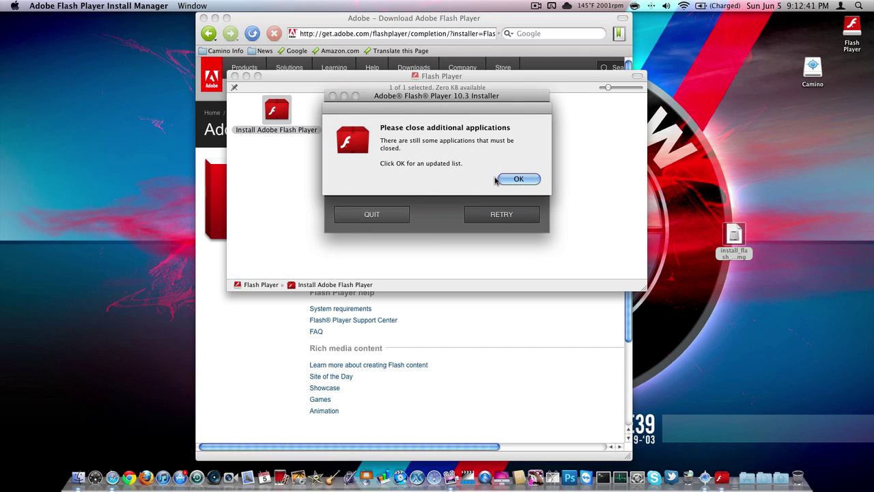
Step: Force close all the applications blocking the installer, enter the account password again, and finish the Flash Player installation
click(518, 181)
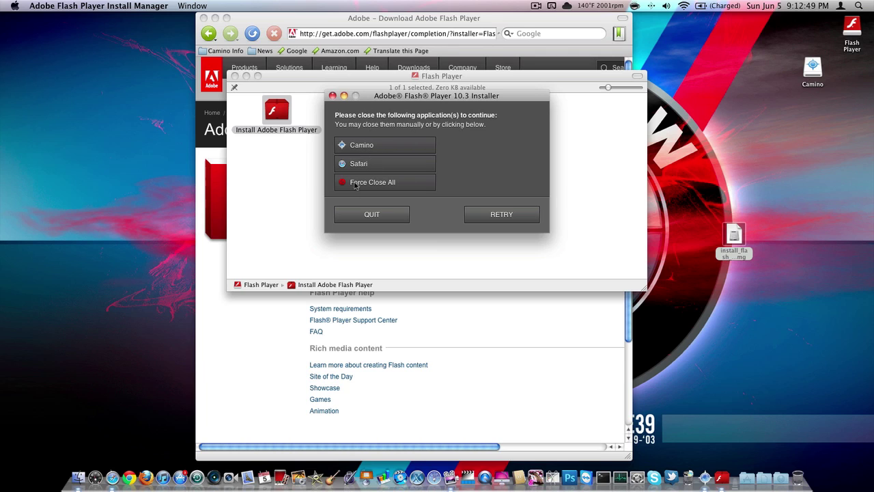
click(376, 187)
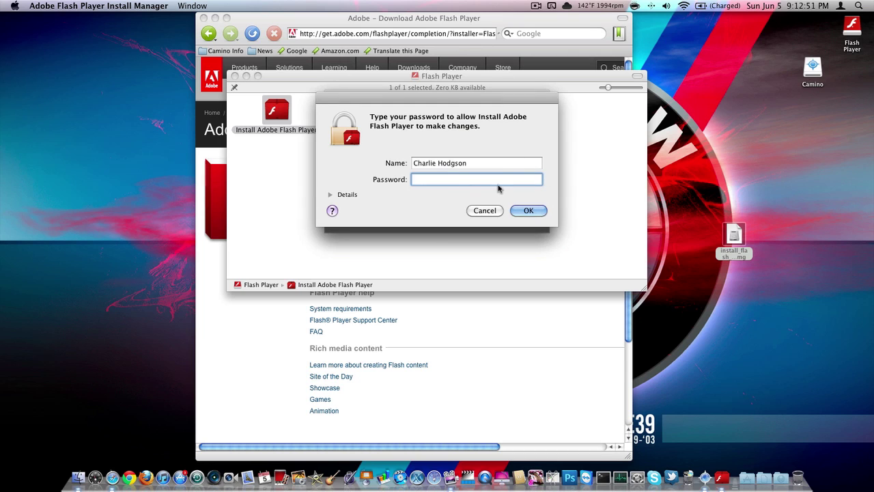
text(****)
key(Return)
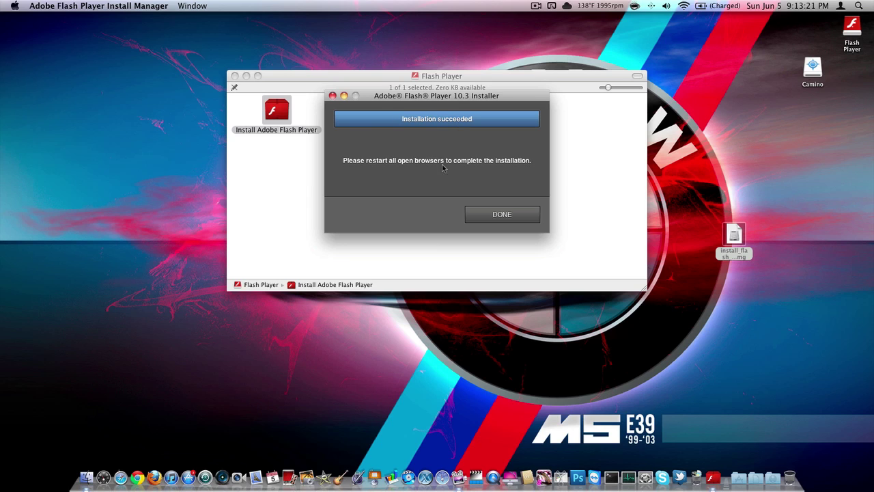
click(500, 217)
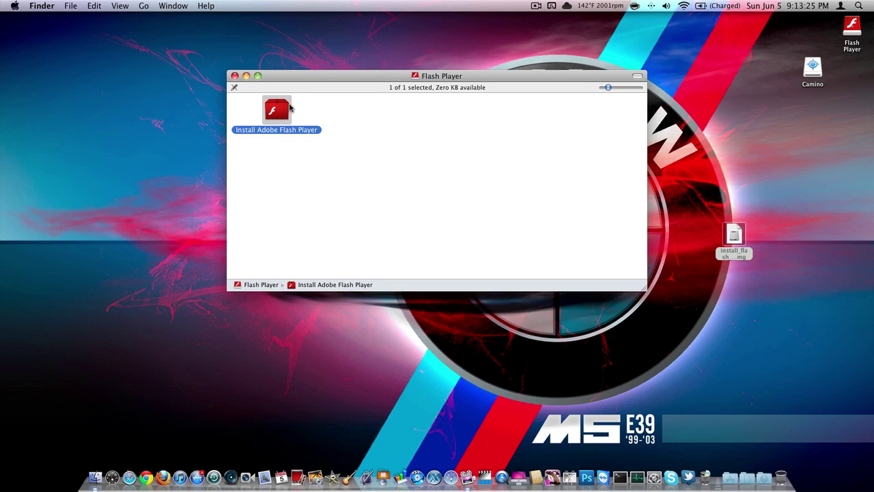
Step: Close the Flash Player window and eject its disk image, and move the install_flash_player_osx_intel.dmg file to the Trash
click(338, 105)
click(234, 76)
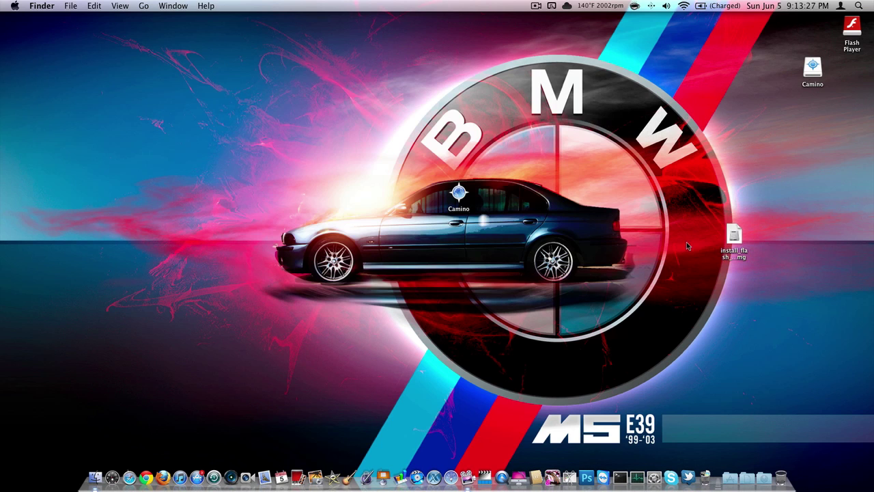
drag(734, 235, 848, 67)
click(833, 140)
right_click(858, 24)
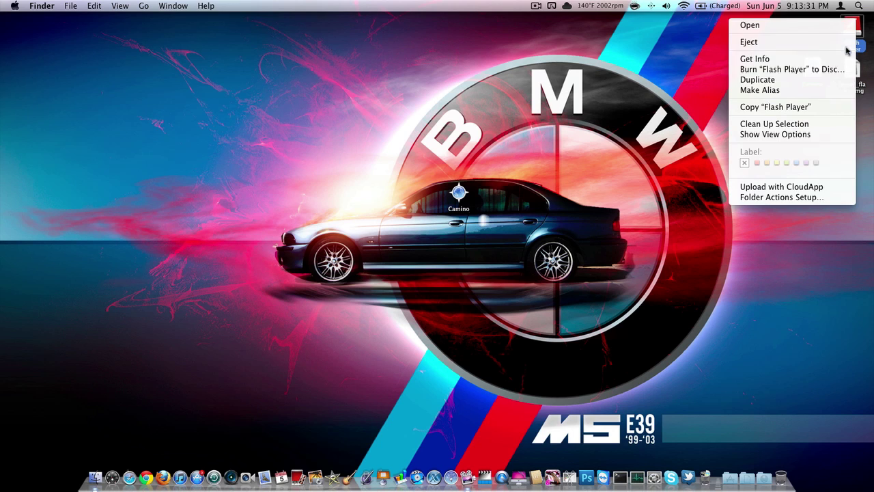
click(775, 179)
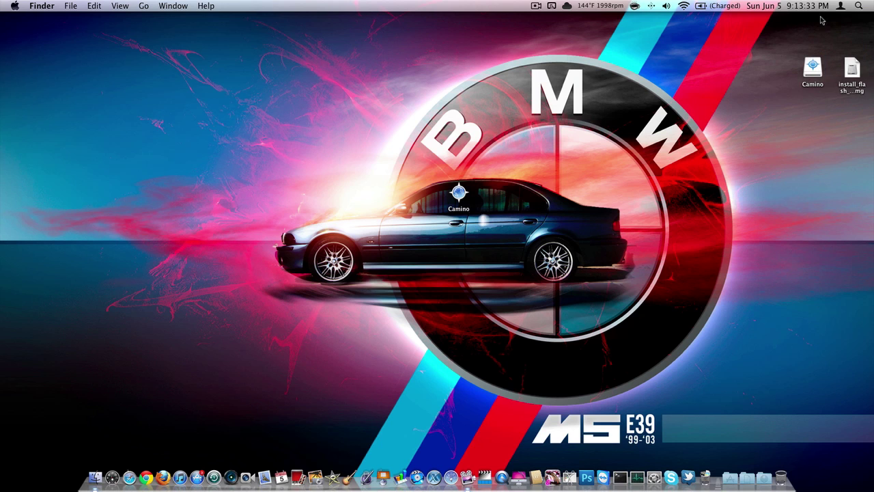
drag(851, 69, 788, 461)
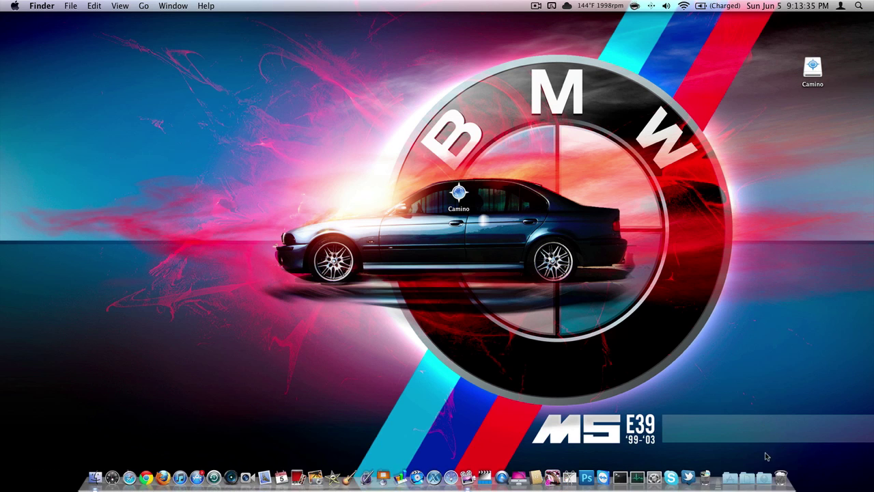
Step: Move the Camino application from the desktop into the Applications folder
click(734, 465)
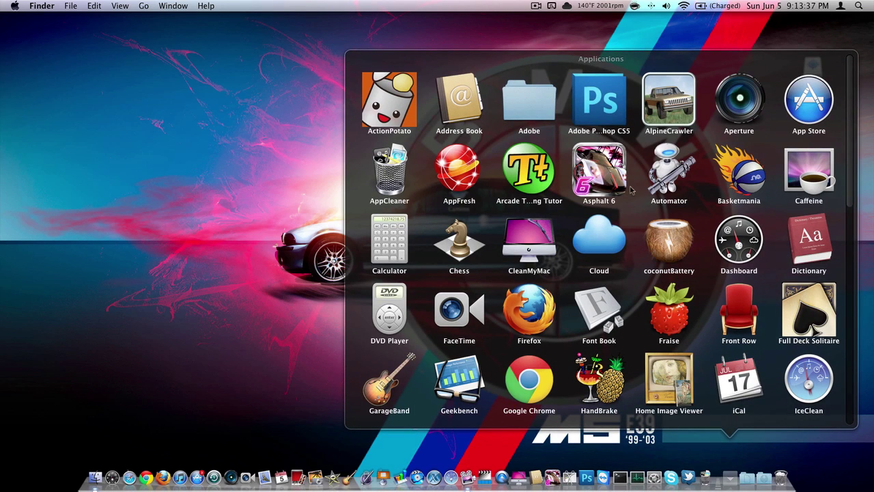
click(281, 227)
drag(459, 194, 734, 476)
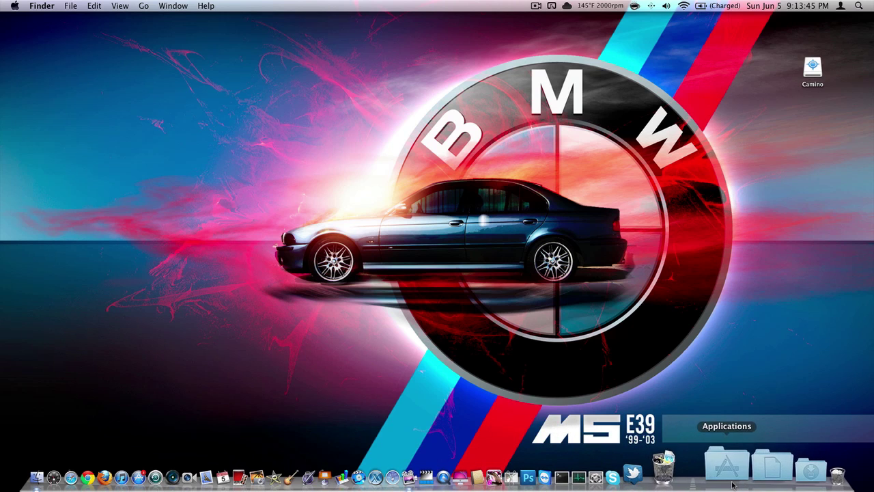
Step: Launch Camino from the Applications folder, answer the prompt about restoring previous pages, and move the browser window toward the middle of the desktop
click(734, 471)
click(443, 242)
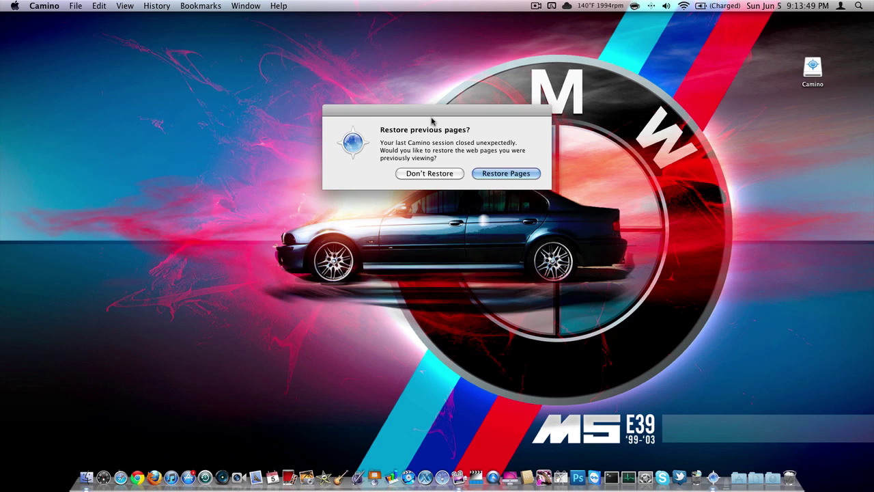
drag(445, 119, 467, 161)
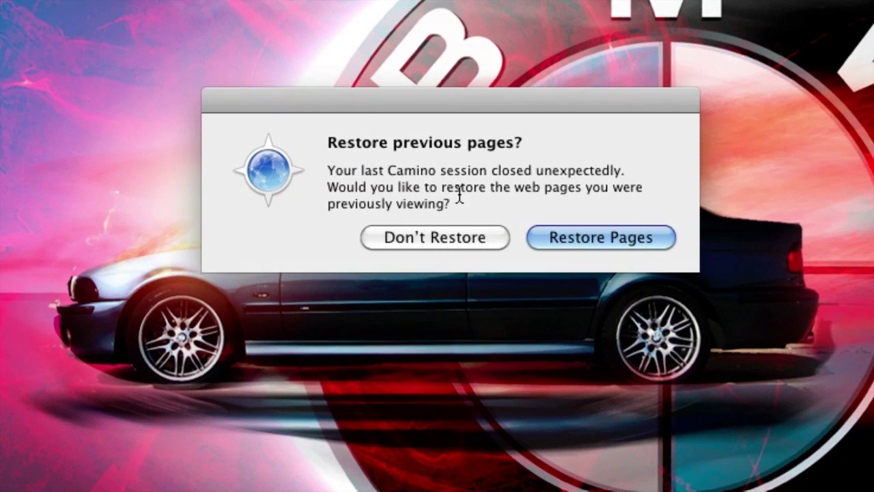
drag(406, 171, 498, 146)
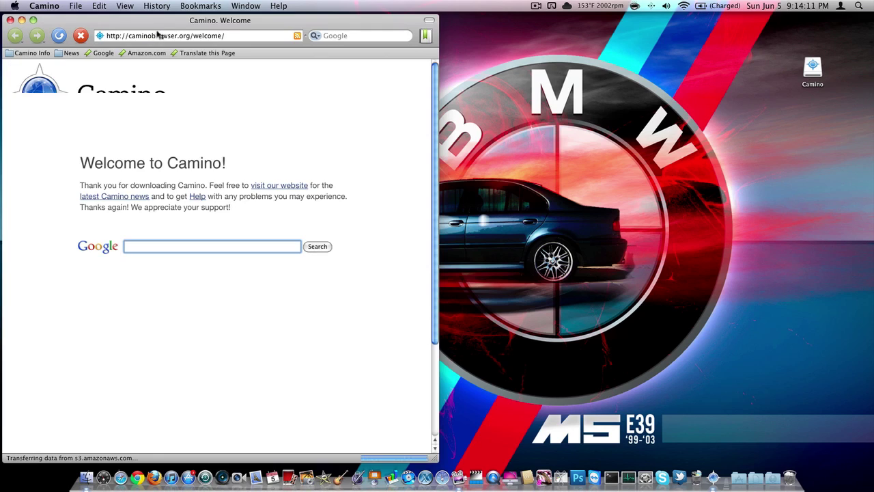
drag(136, 24, 344, 23)
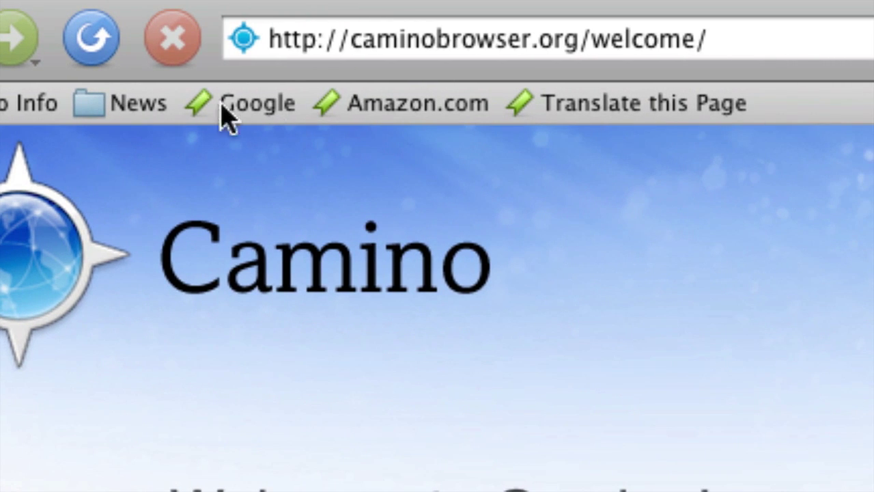
Step: Open the bookmarked Google and Amazon.com pages, look across the Amazon page's width, and return to Google
click(259, 106)
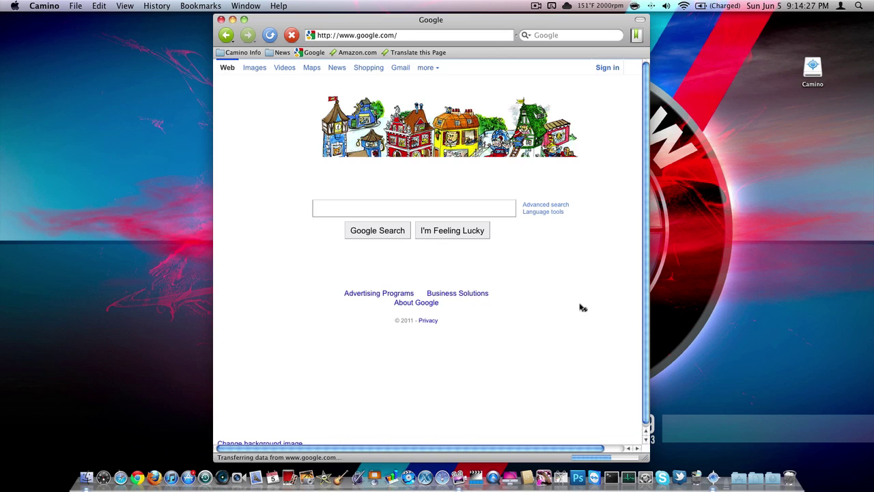
mouse_move(512, 192)
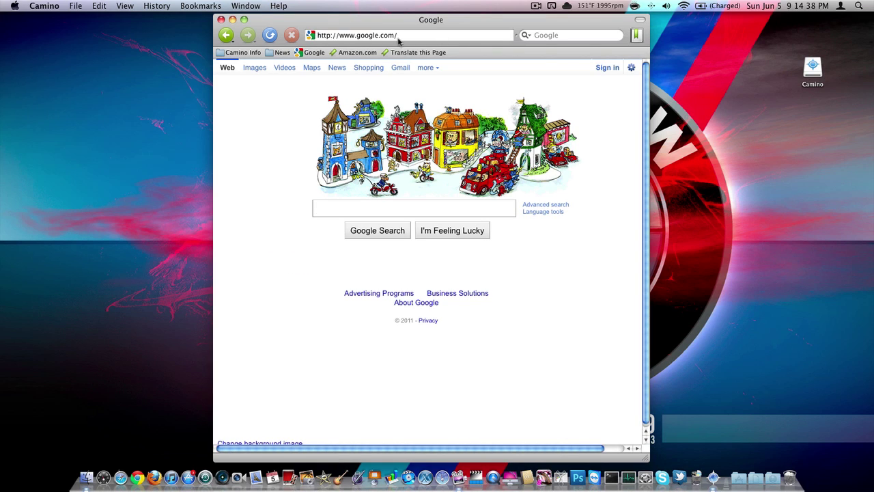
click(356, 52)
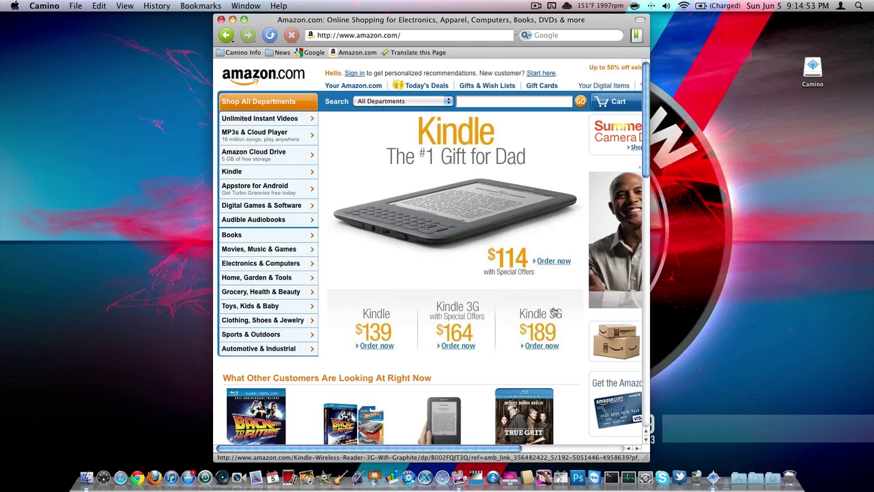
scroll(555, 313, right, 5)
scroll(553, 300, left, 5)
scroll(552, 293, right, 5)
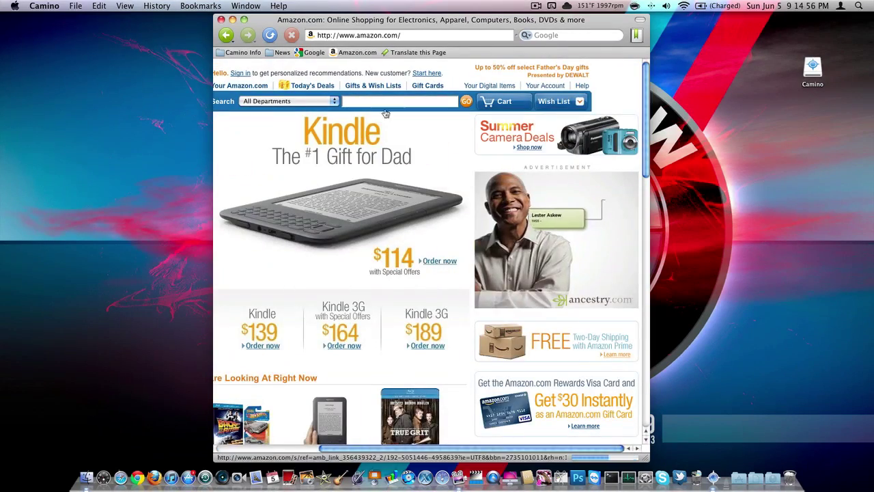
scroll(450, 143, left, 5)
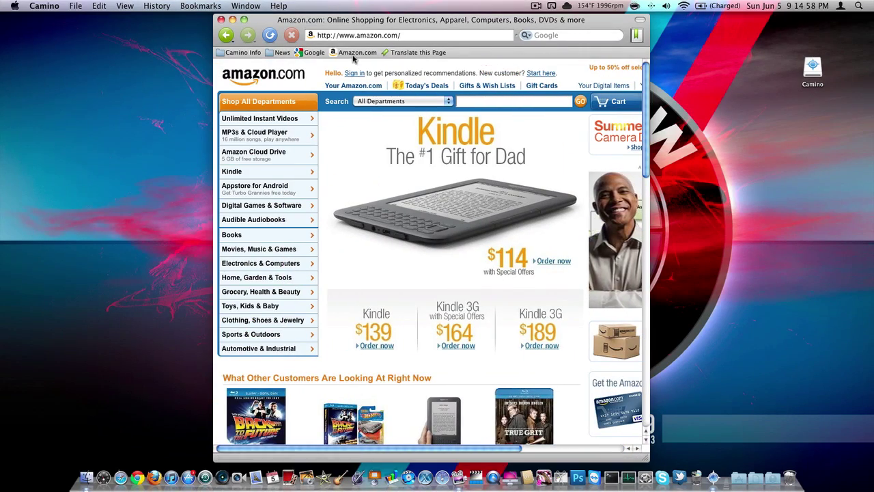
drag(352, 53, 362, 142)
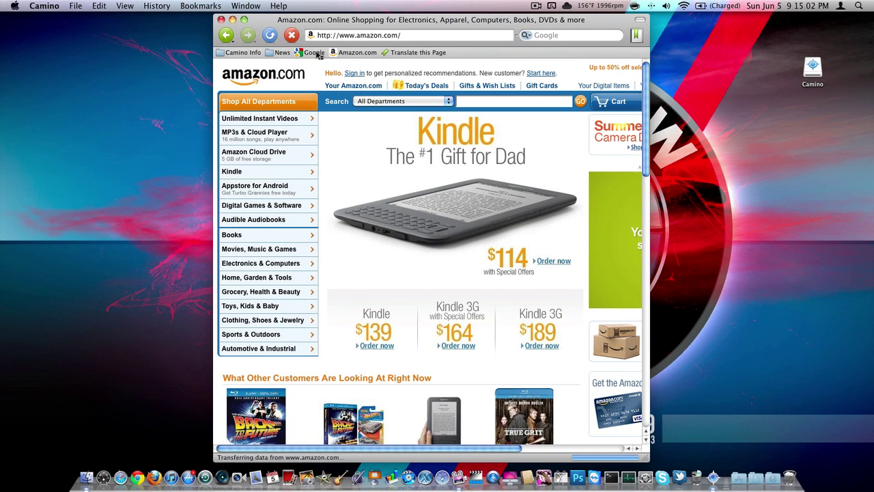
drag(314, 53, 334, 117)
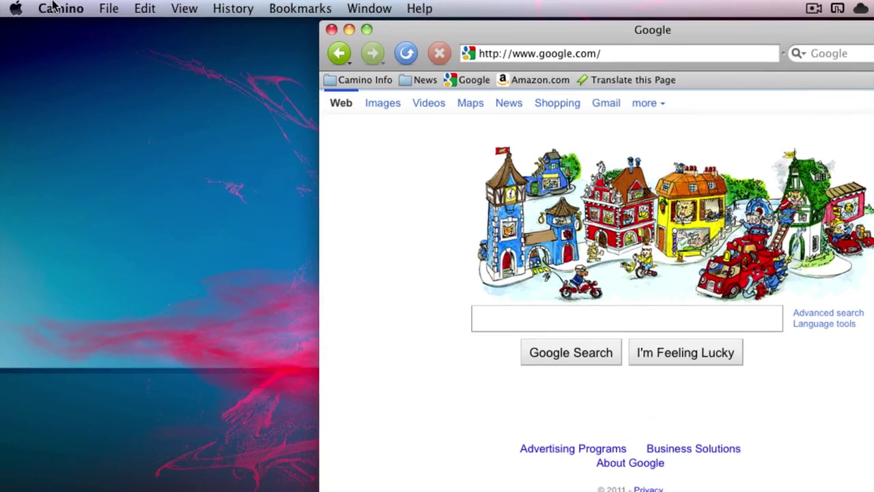
Step: View the General preferences of Camino and put the preferences window away
click(45, 6)
click(108, 92)
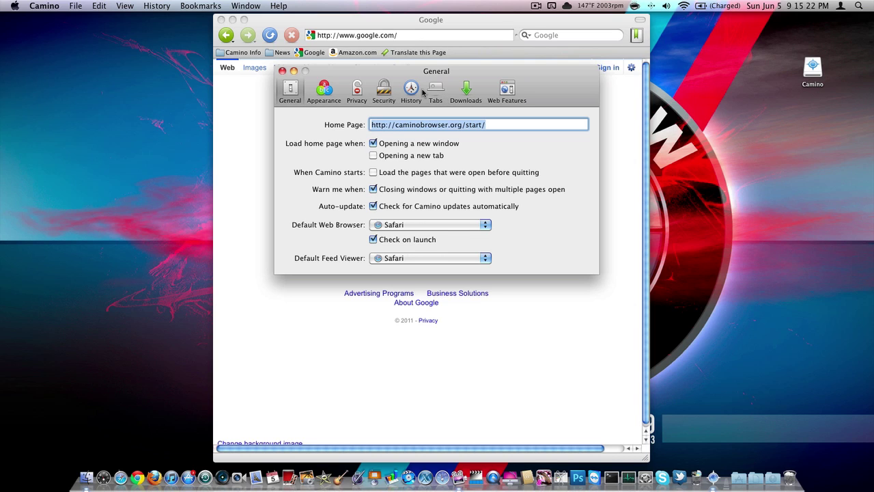
click(294, 71)
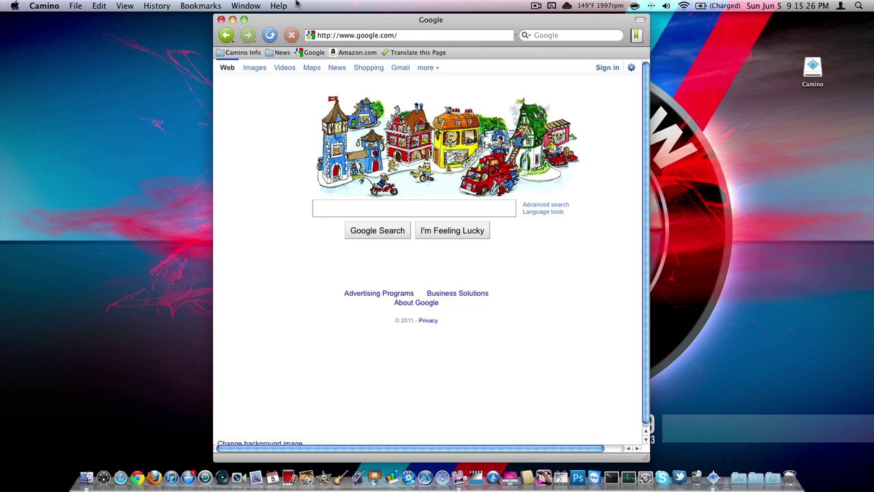
Step: Show the Bookmark Manager and look inside the Tech News folder, collapsing it again
click(198, 6)
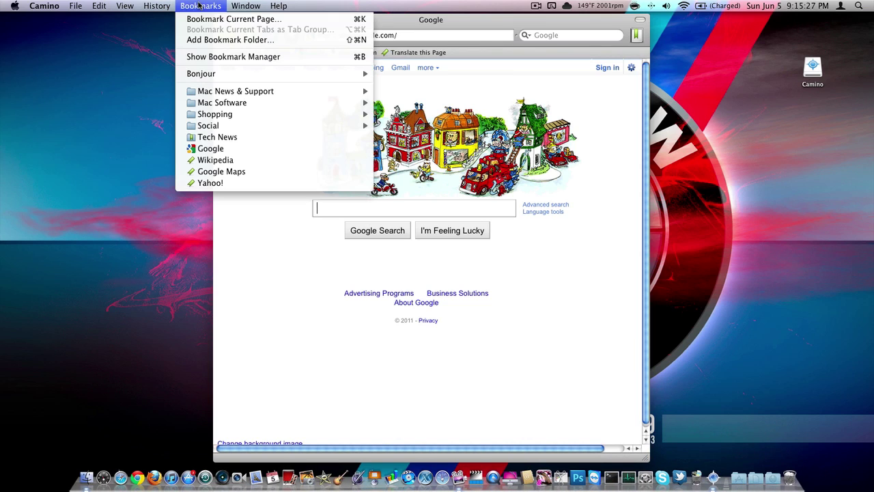
click(208, 57)
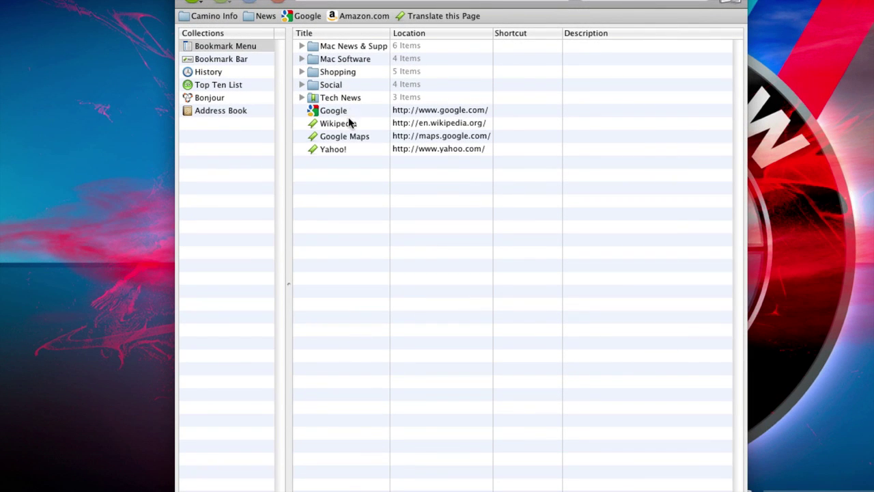
click(302, 98)
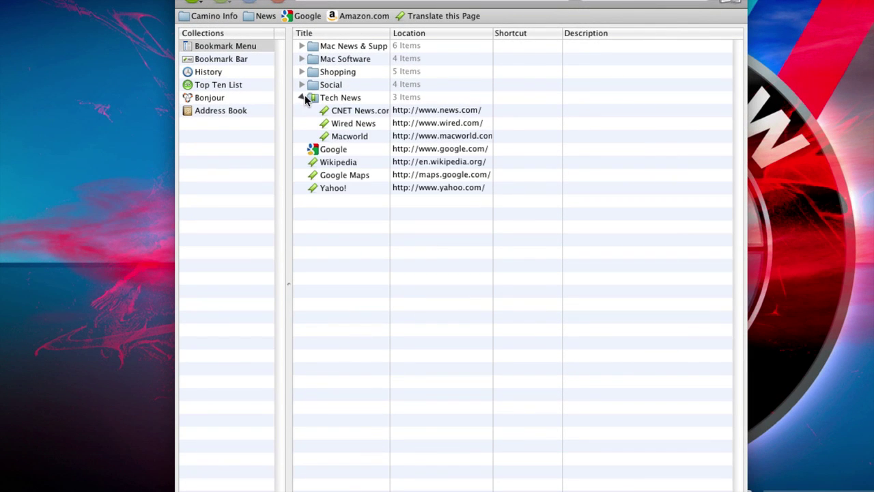
click(304, 99)
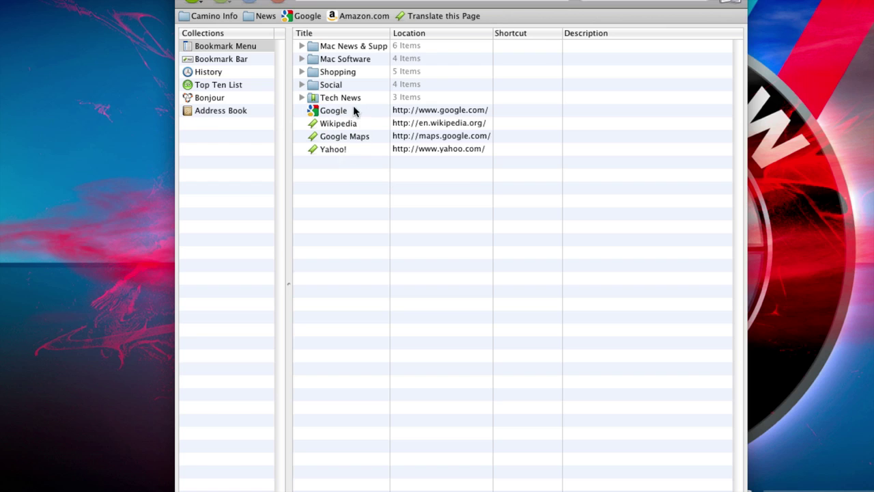
Step: Delete the Social folder from the Bookmark Menu collection
click(334, 85)
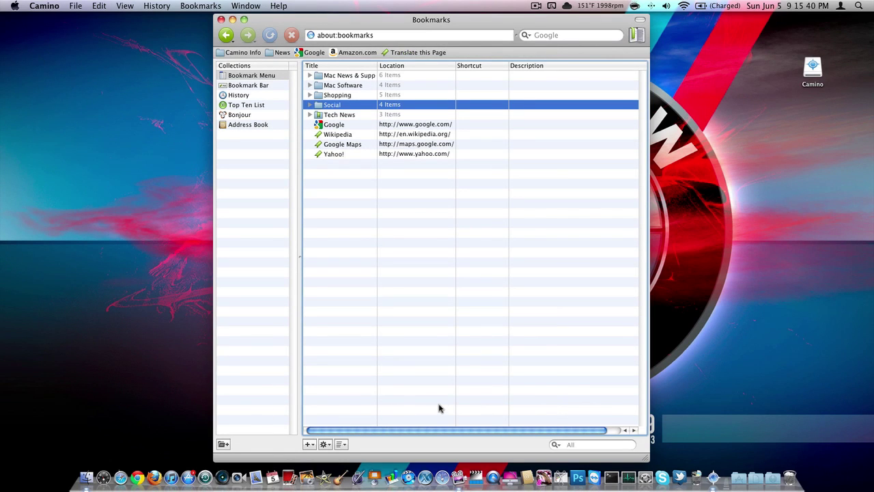
key(Delete)
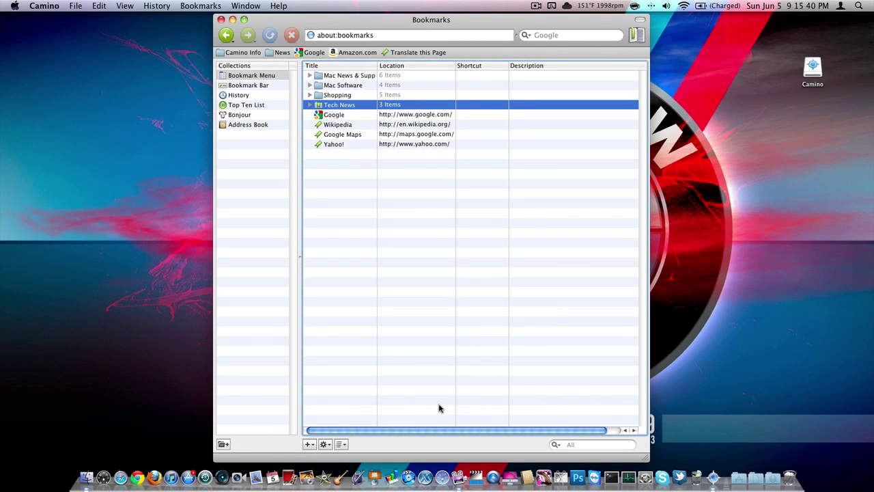
Step: Delete the Shopping folder from the Bookmark Menu collection
click(353, 97)
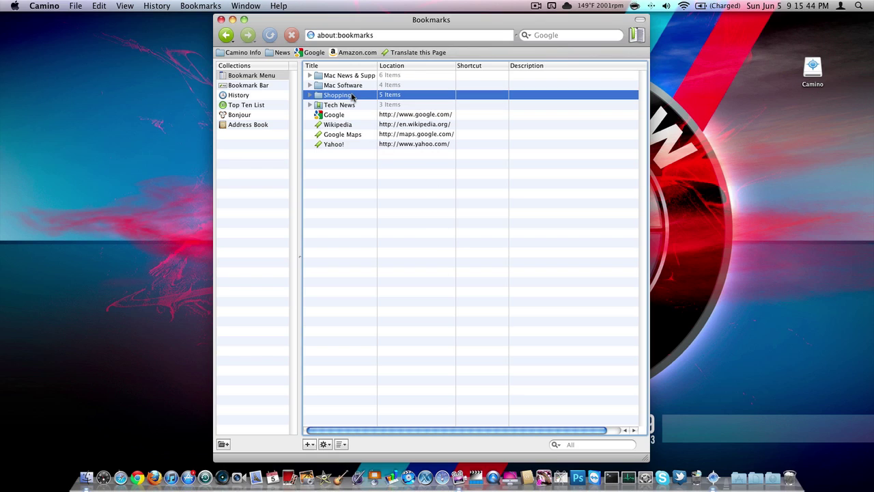
key(Delete)
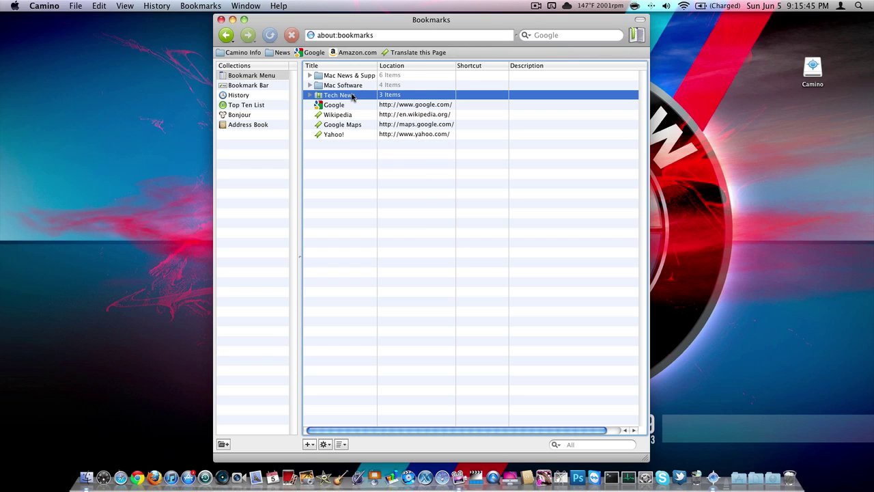
click(413, 227)
Step: Delete the News folder from the Bookmark Bar collection
click(273, 86)
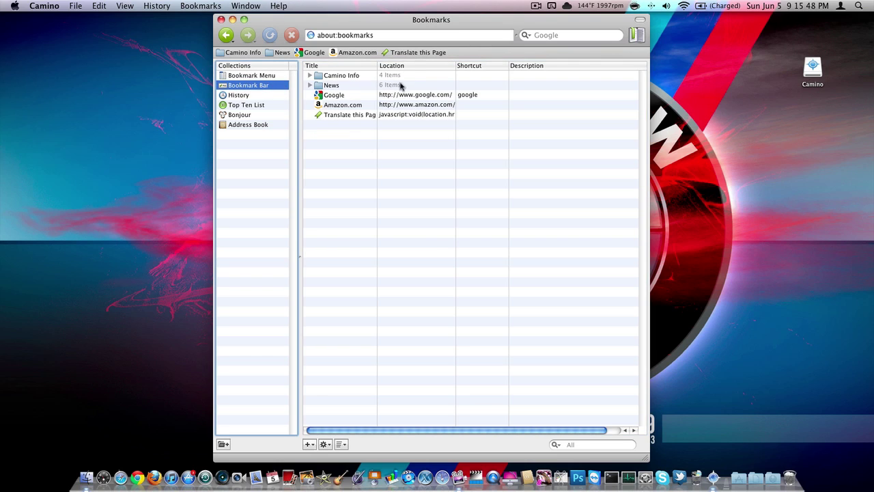
click(334, 83)
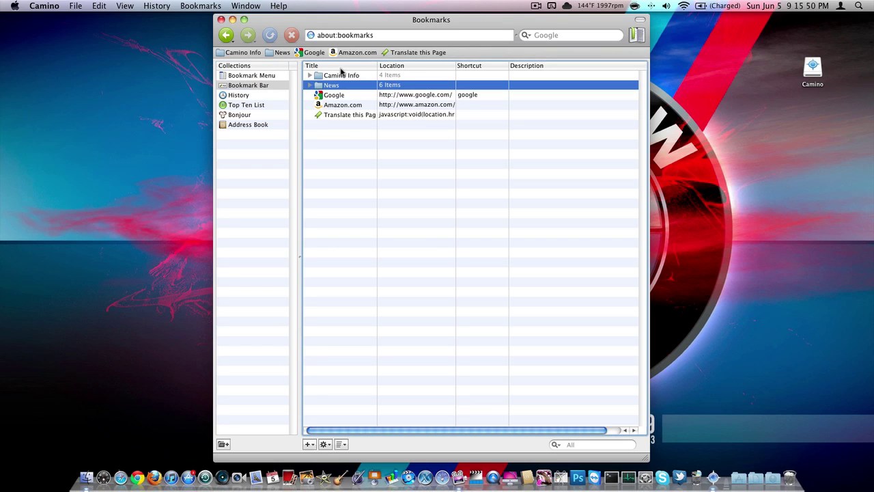
key(Delete)
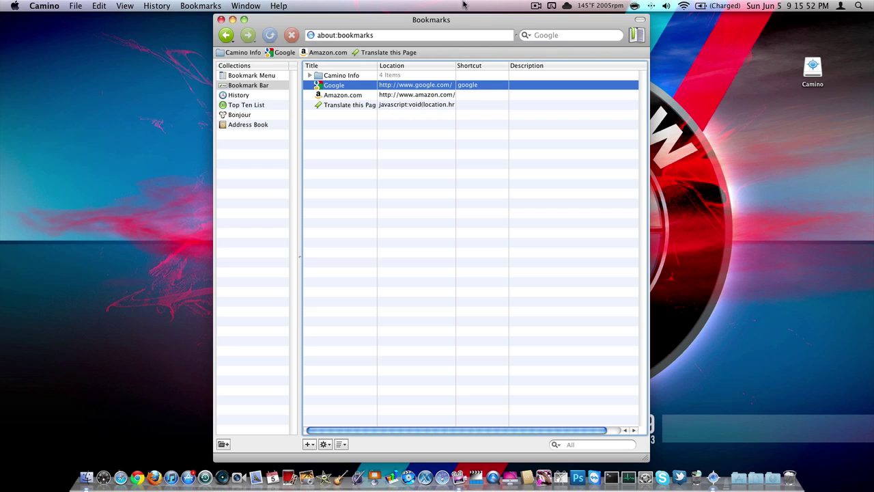
Step: Close the Bookmarks window, open a new Camino browser window, and look over the start page down to its footer
click(221, 20)
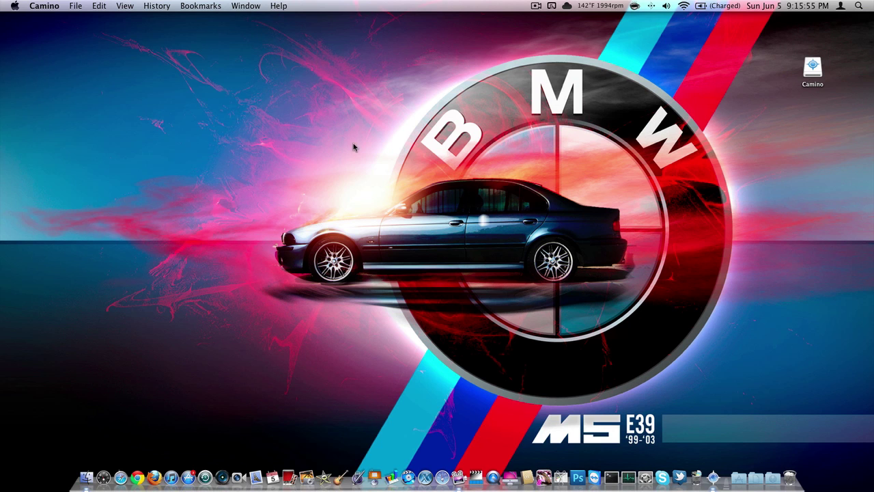
click(714, 470)
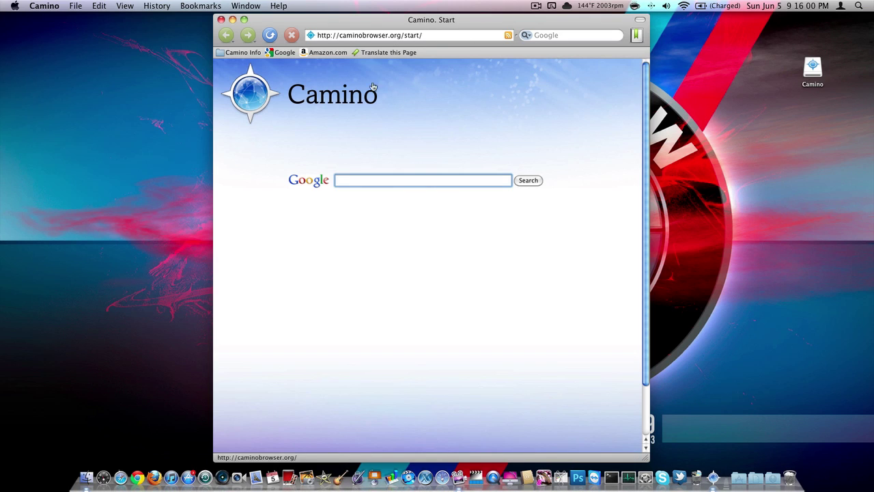
scroll(418, 106, down, 2)
scroll(418, 106, up, 2)
scroll(416, 107, down, 2)
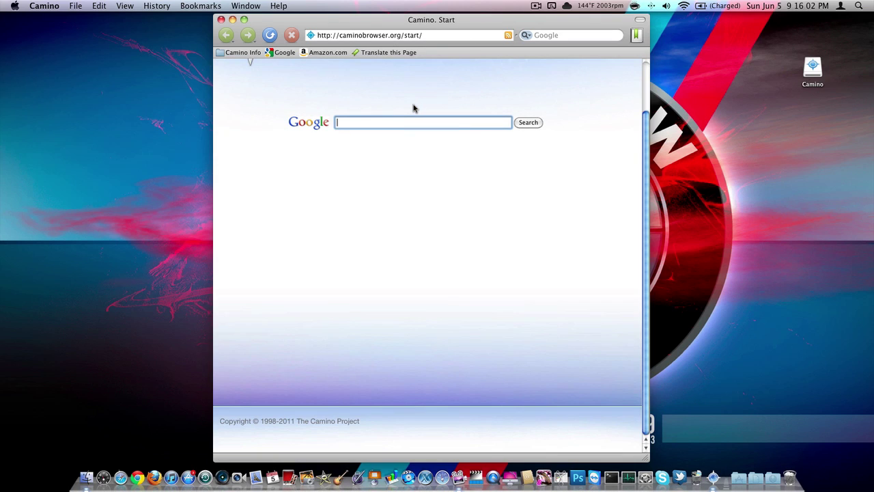